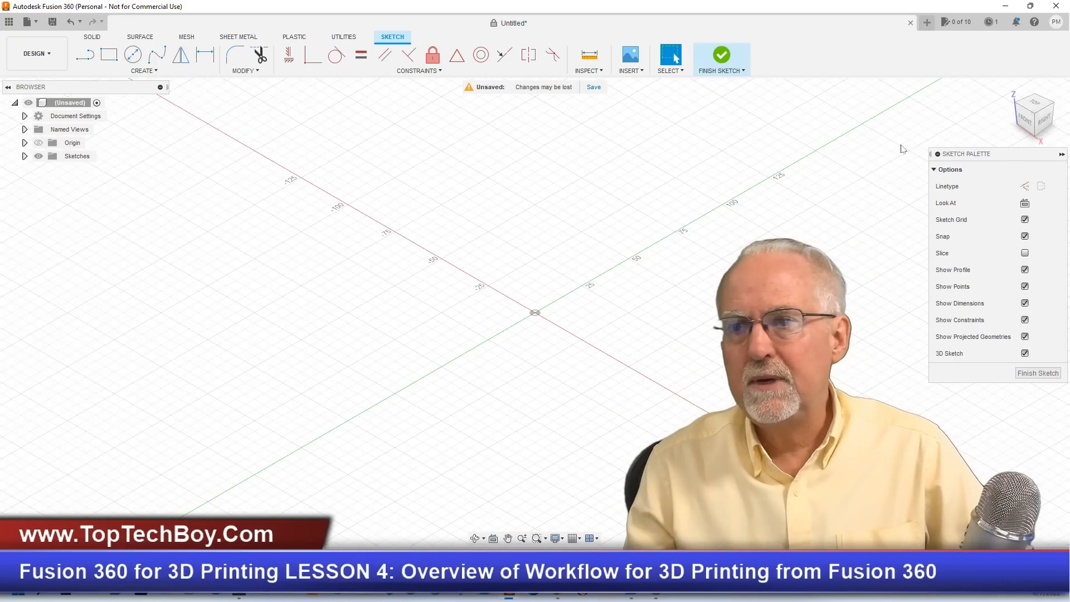
# Sketch a circle with a 35 mm diameter centred on the origin of the top plane.
pyautogui.click(1039, 109)
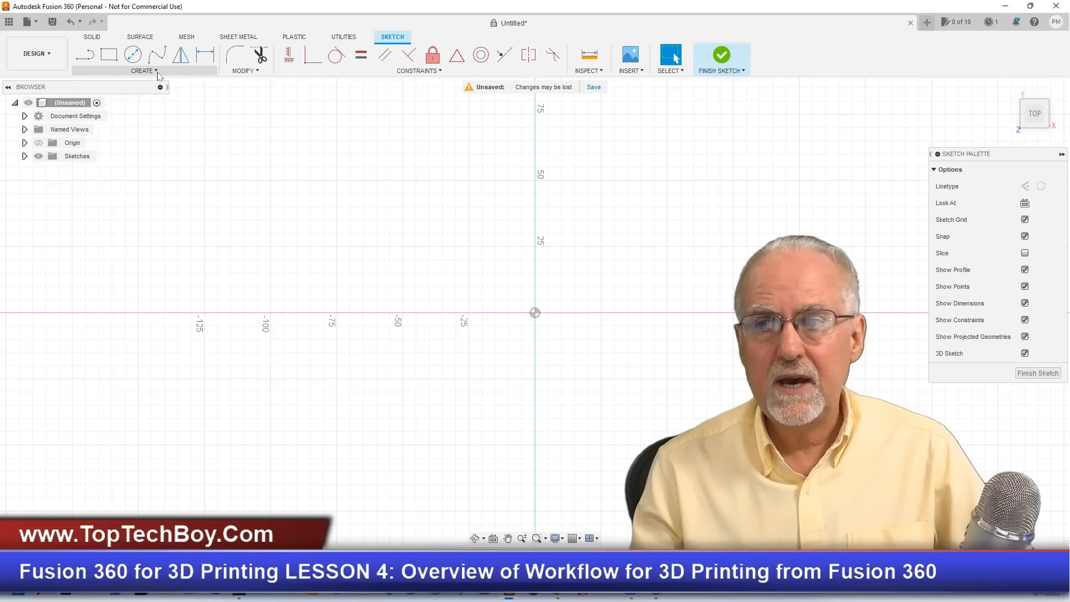
pyautogui.moveTo(1011, 156)
pyautogui.mouseDown()
pyautogui.moveTo(291, 258)
pyautogui.moveTo(134, 223)
pyautogui.moveTo(95, 197)
pyautogui.moveTo(95, 181)
pyautogui.mouseUp()
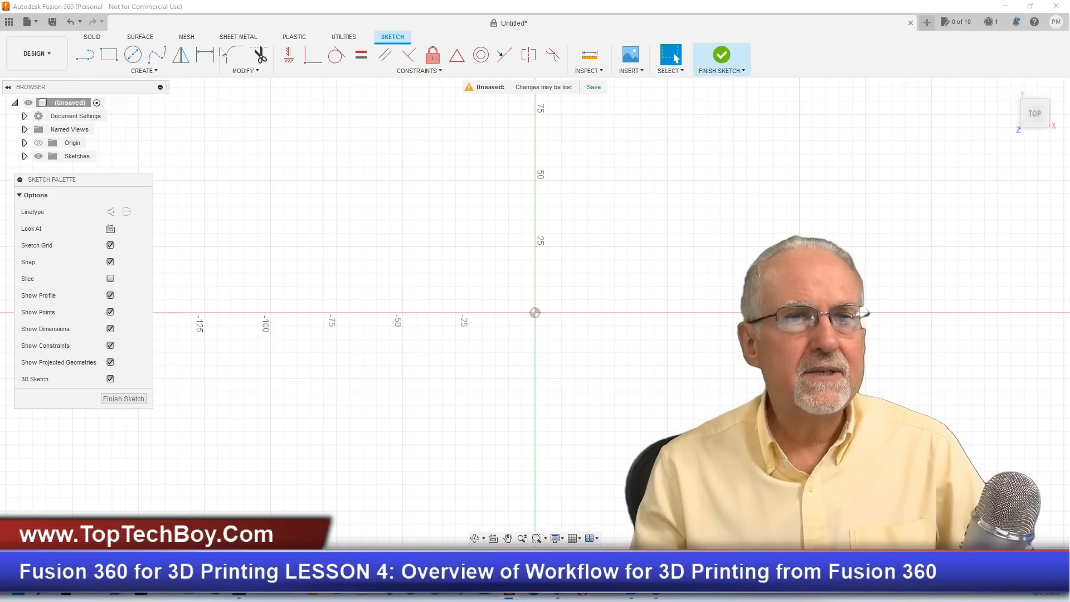
pyautogui.click(156, 71)
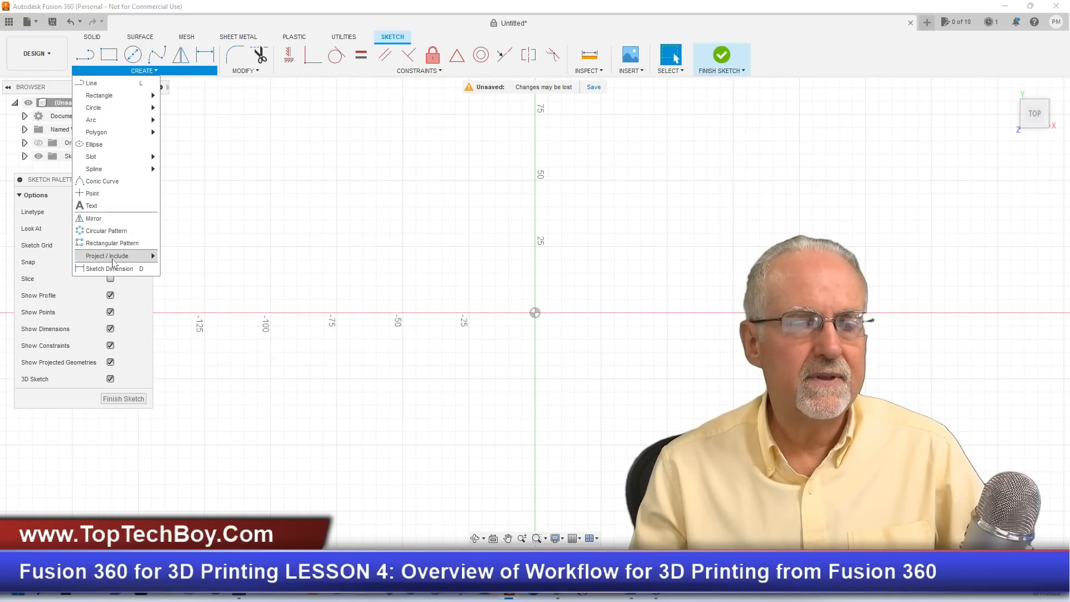
pyautogui.click(298, 5)
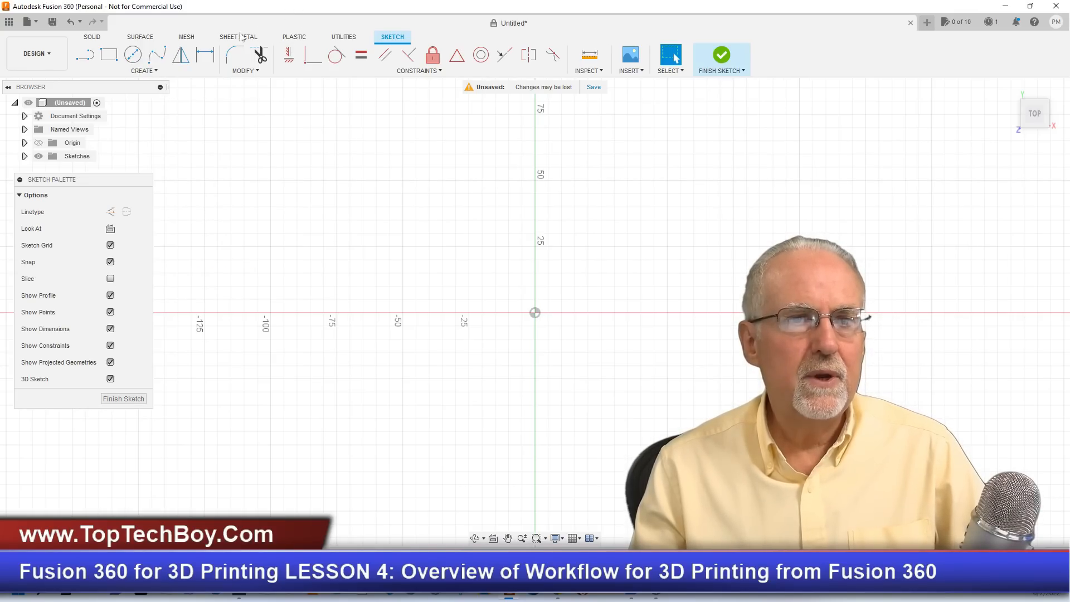
pyautogui.click(133, 55)
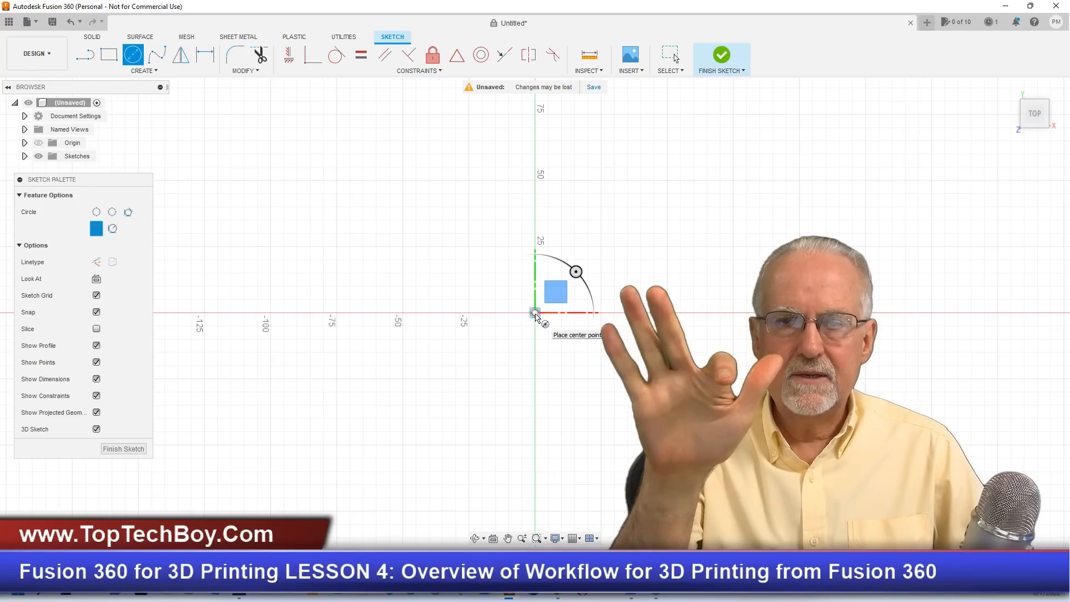
pyautogui.click(536, 315)
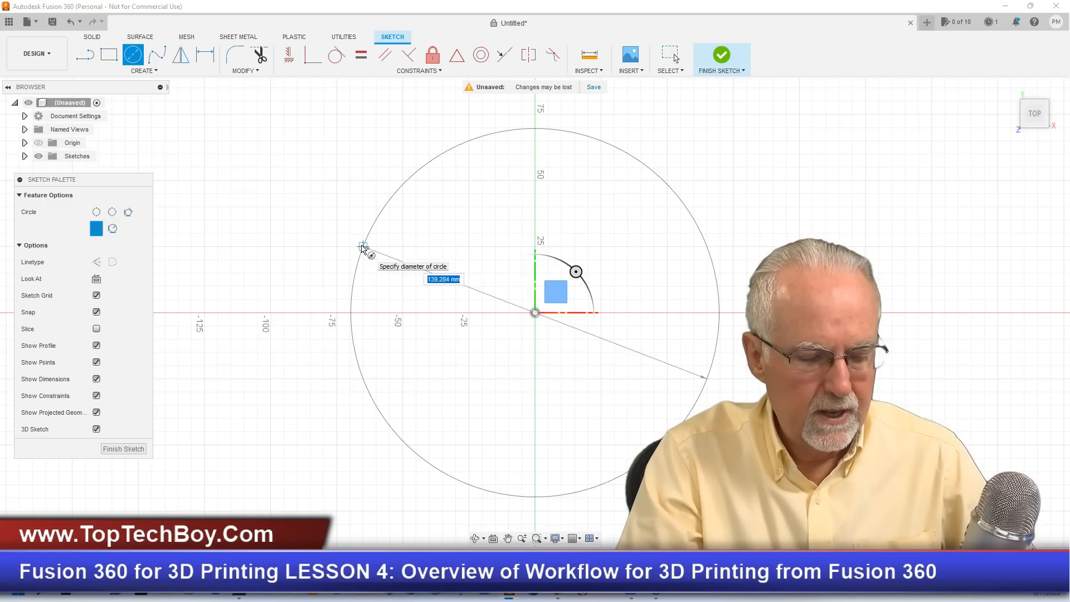
pyautogui.write('35')
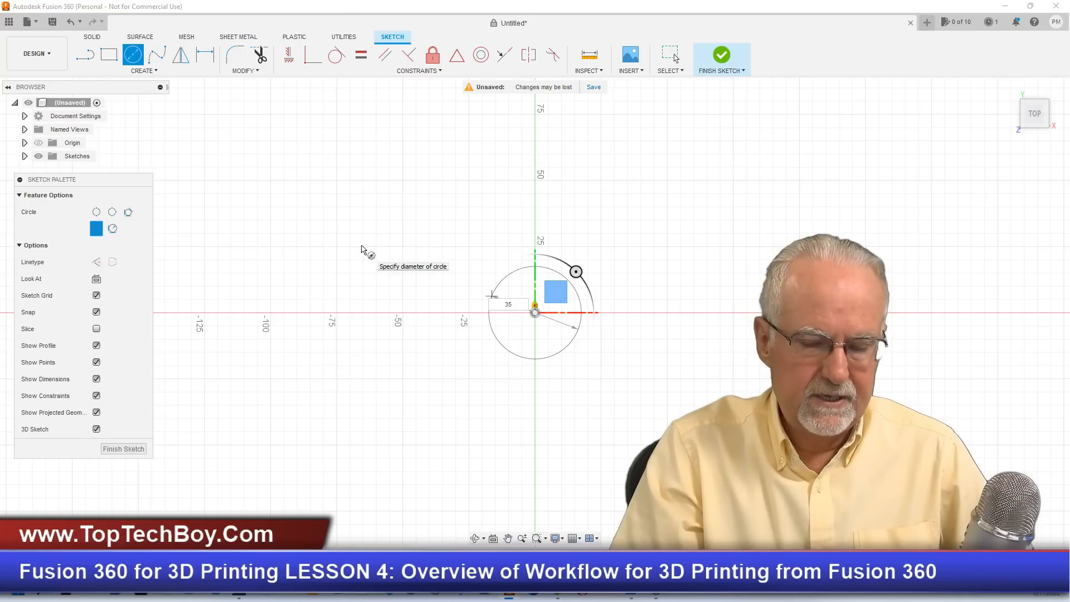
pyautogui.press('Return')
pyautogui.press('Escape')
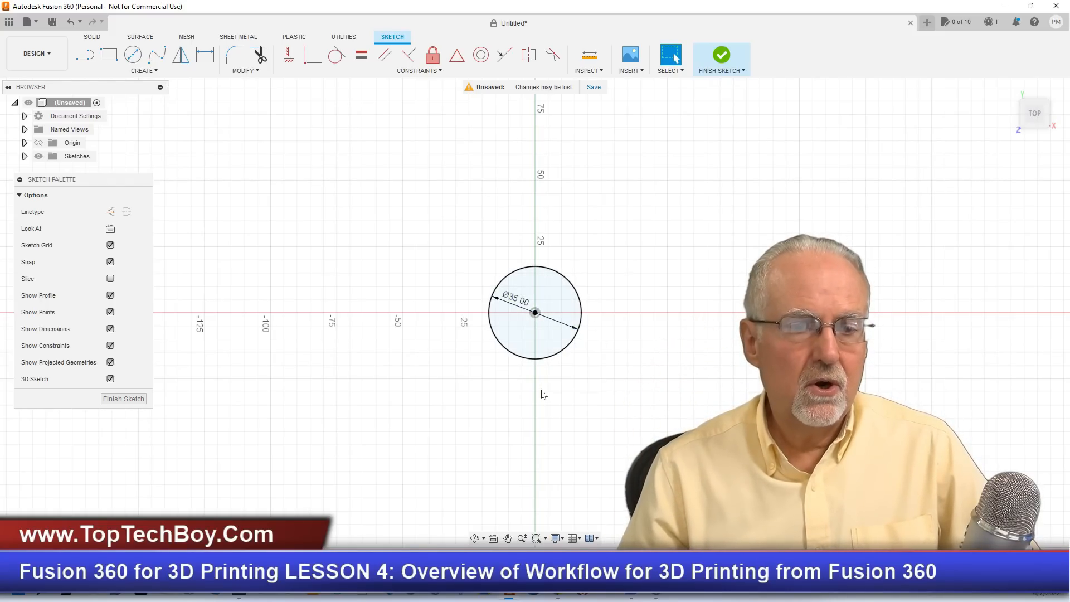
# List the design's sketches in the browser, finish the sketch and return to the home view.
pyautogui.moveTo(92, 185); pyautogui.dragTo(220, 172)
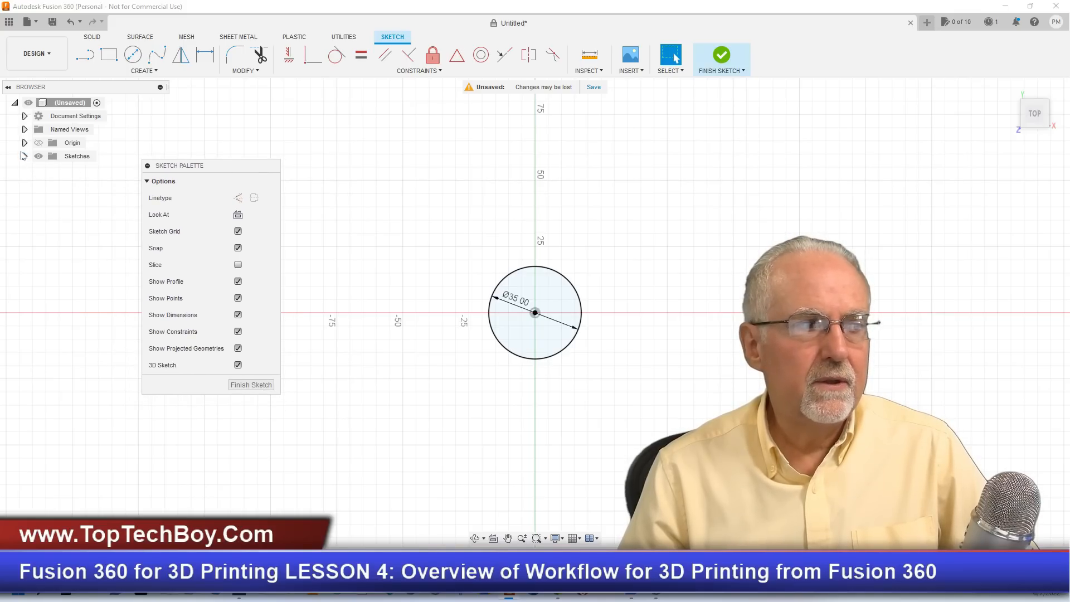
pyautogui.click(25, 156)
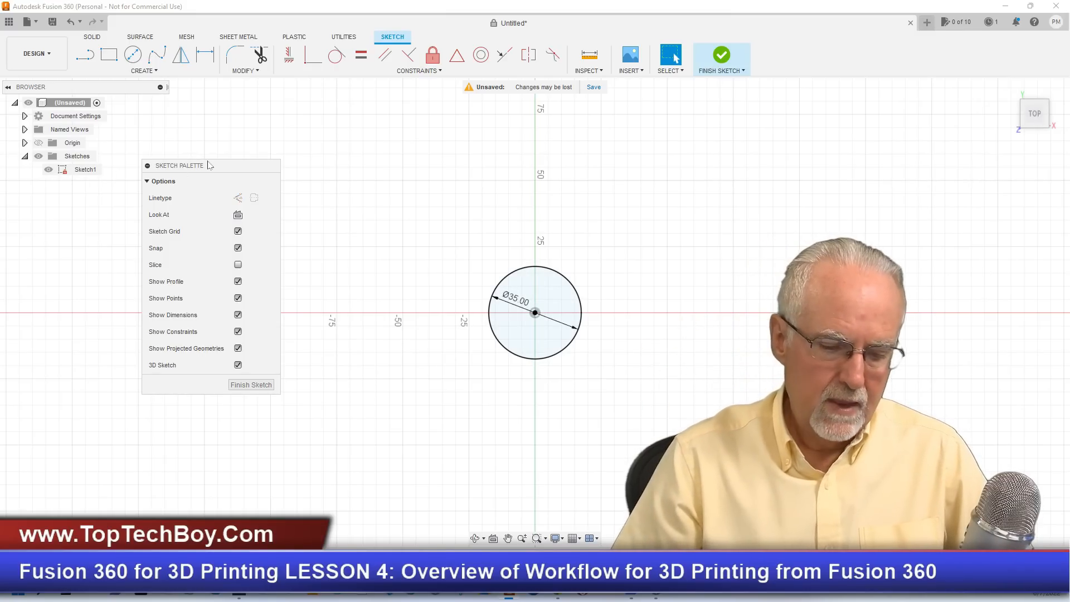
pyautogui.click(251, 385)
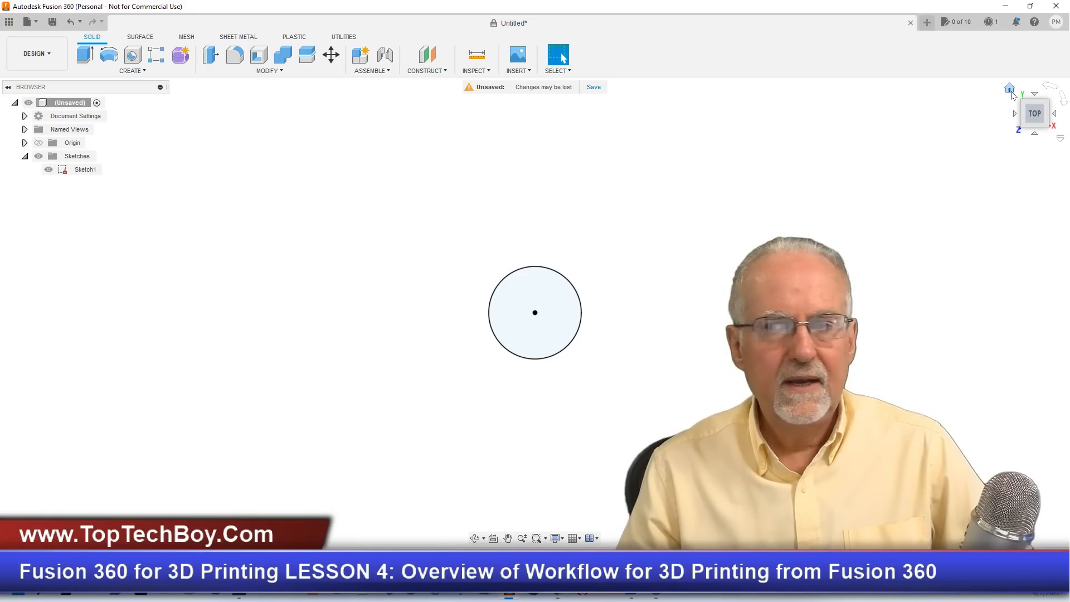
pyautogui.click(1010, 91)
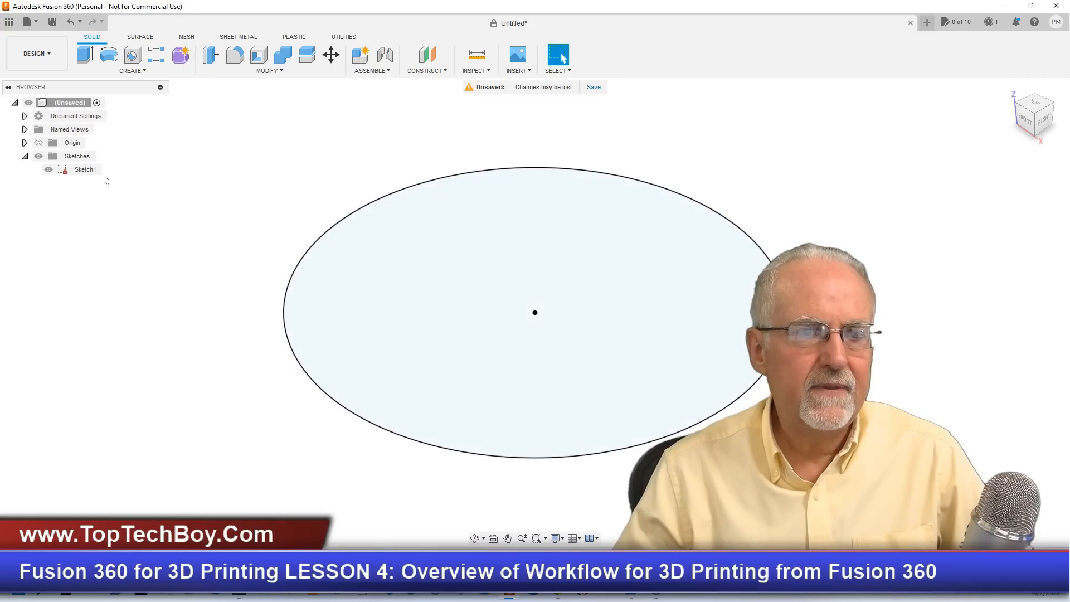
# Reopen Sketch1 for editing and delete the circle in it.
pyautogui.rightClick(88, 171)
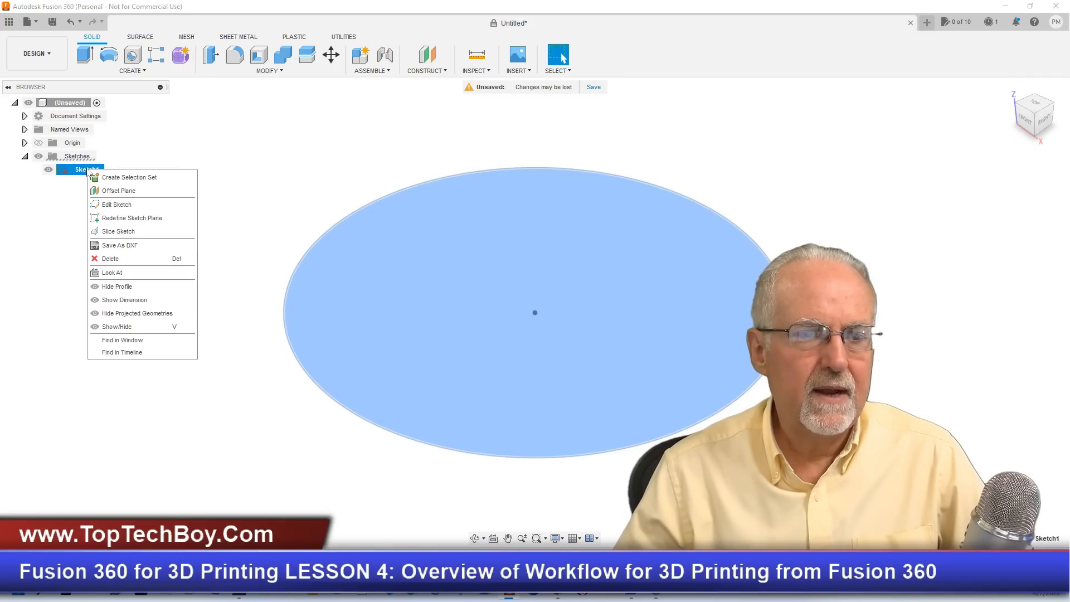
pyautogui.click(114, 204)
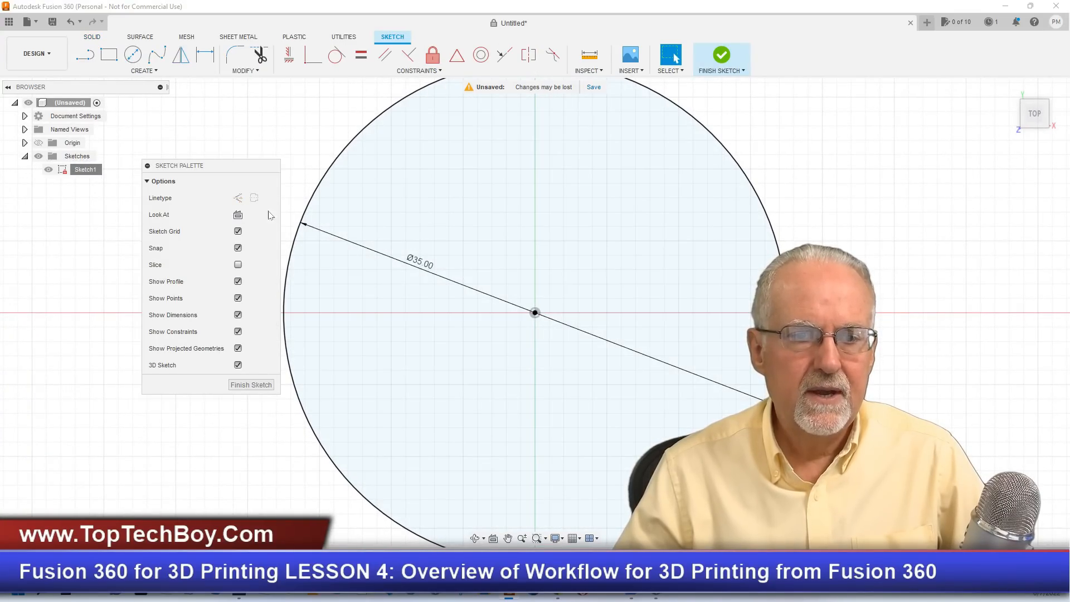
pyautogui.scroll(2, 528, 323)
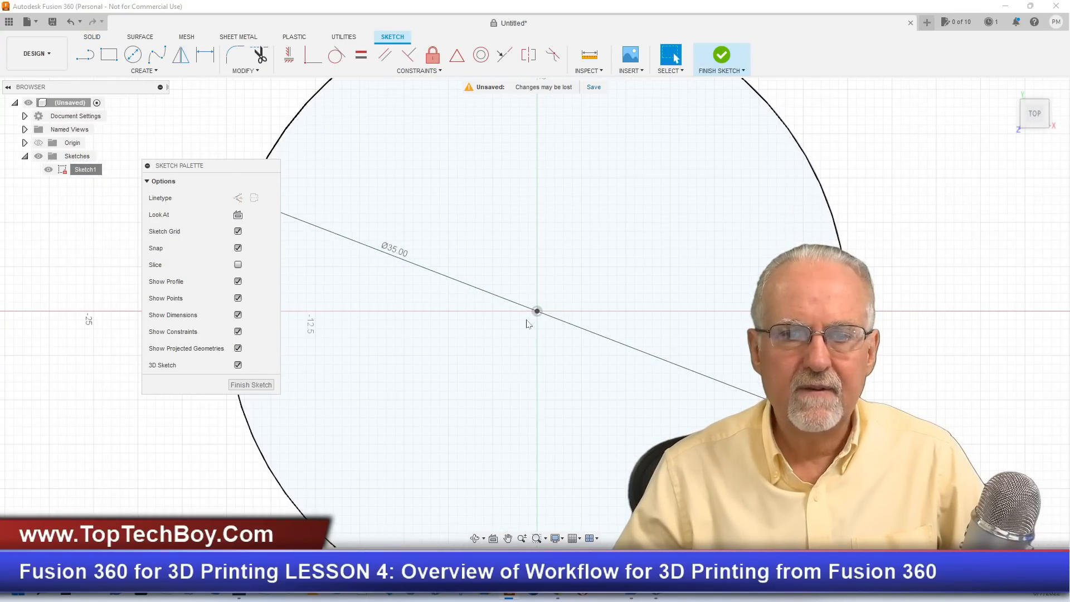
pyautogui.scroll(-4, 523, 329)
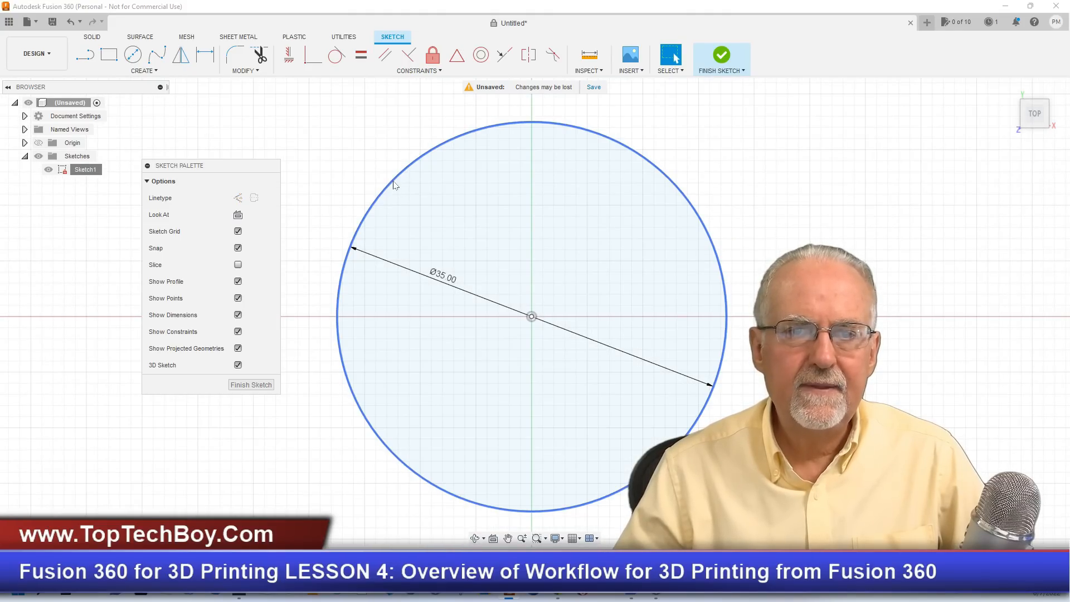
pyautogui.click(394, 182)
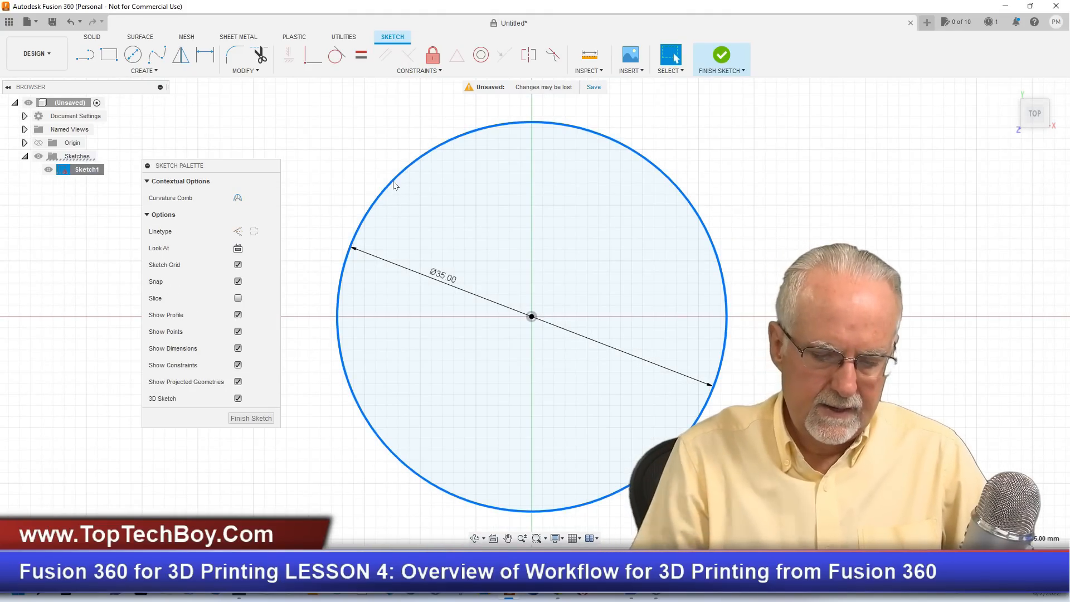
pyautogui.press('Delete')
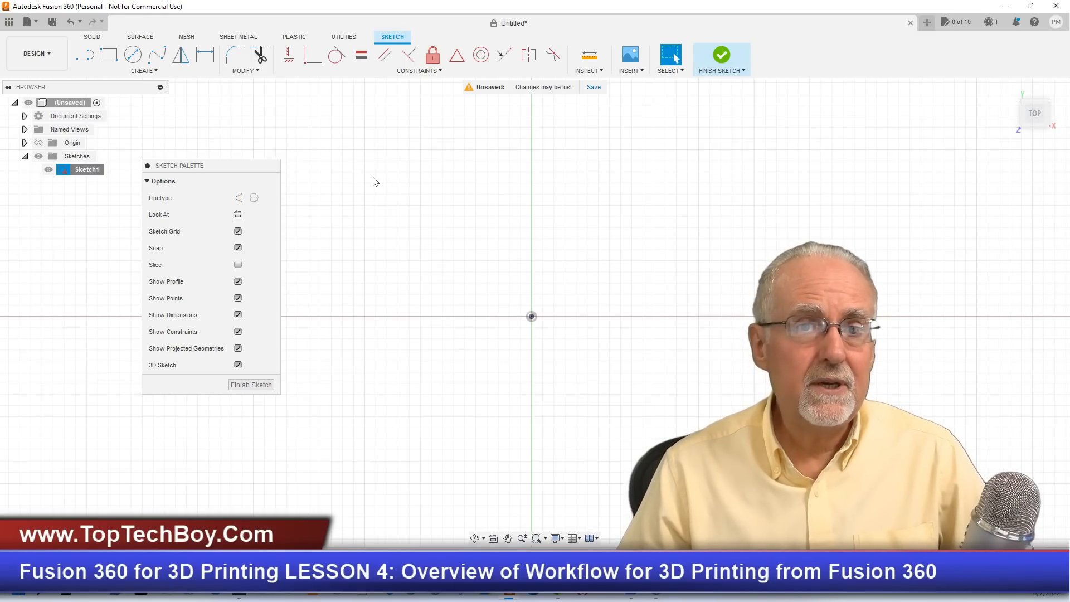
# Sketch a circle about 21 mm in diameter, centred on the origin.
pyautogui.click(133, 54)
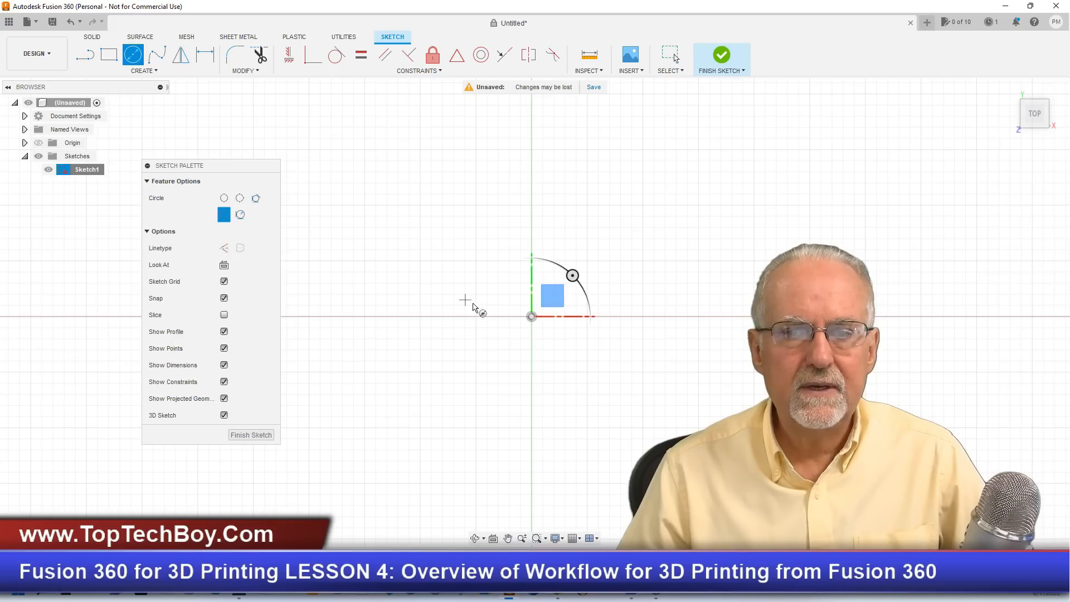
pyautogui.click(531, 317)
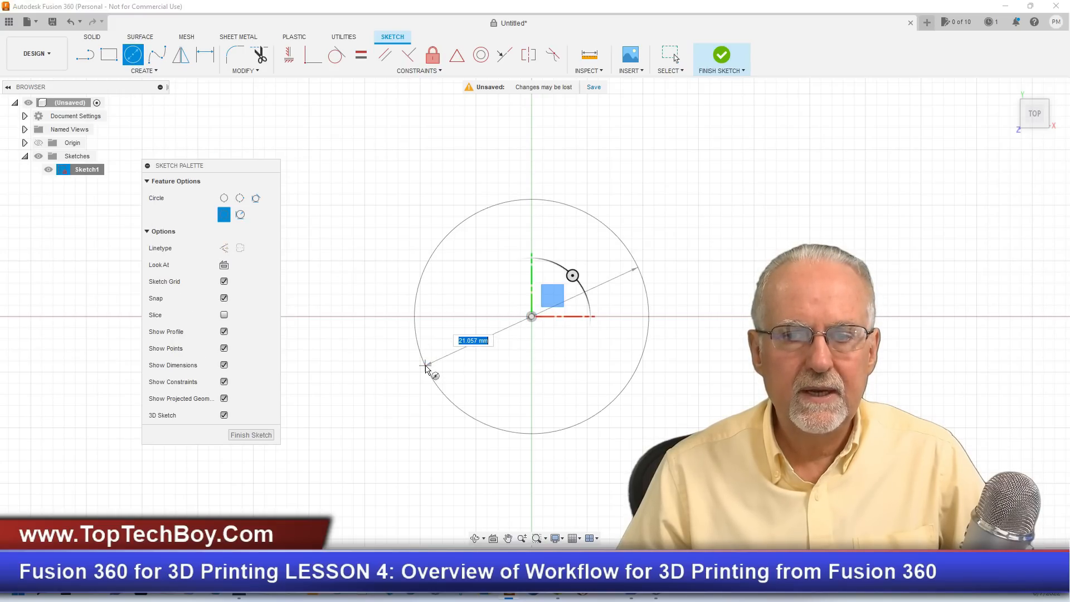
pyautogui.click(427, 367)
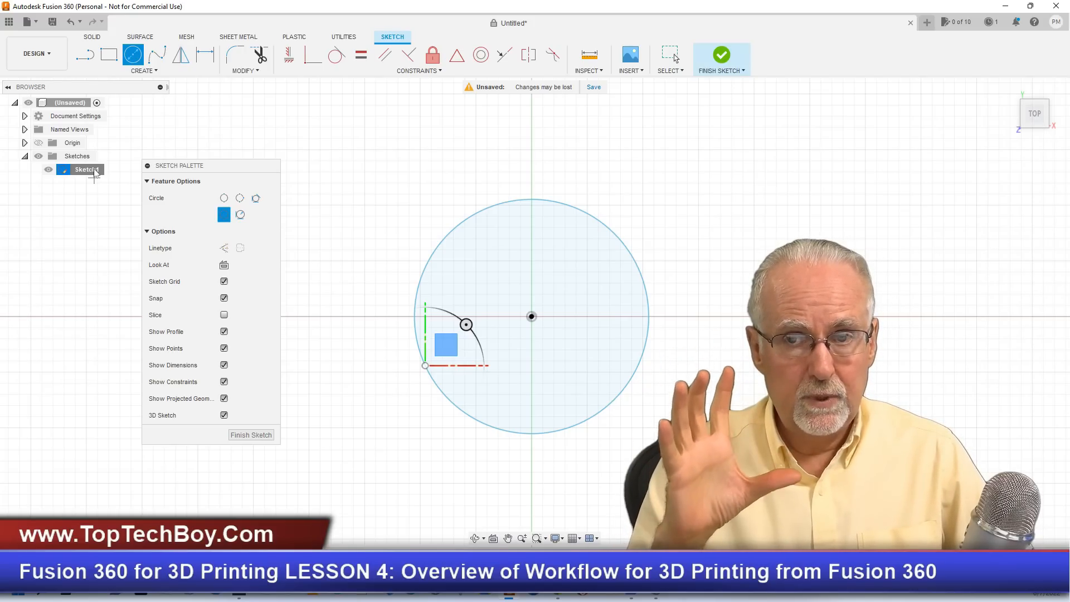
# Add a diameter dimension to the circle and set it to 35 mm.
pyautogui.click(210, 58)
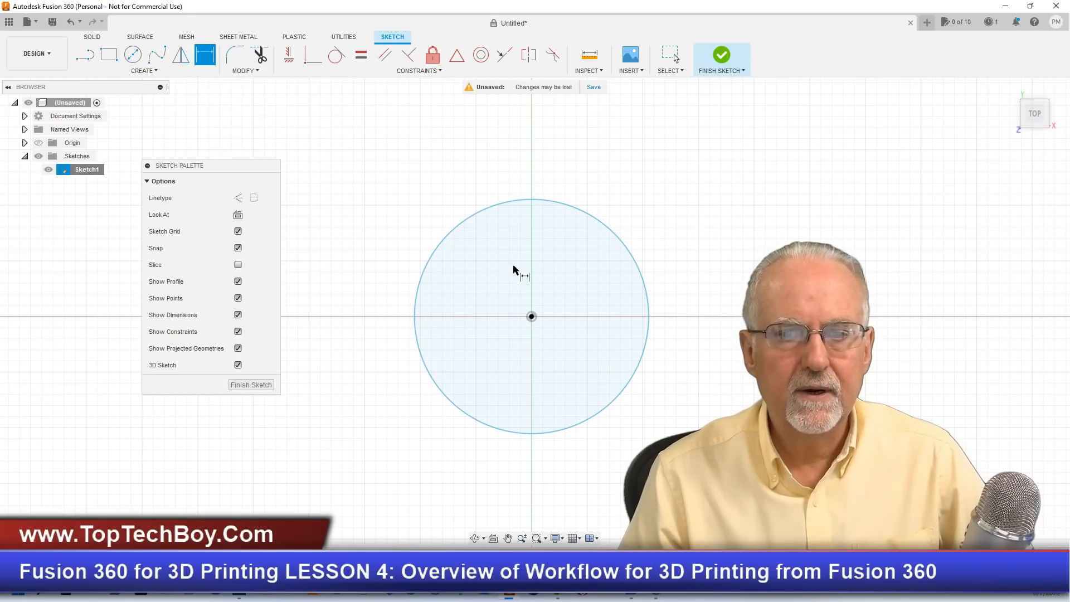
pyautogui.click(532, 317)
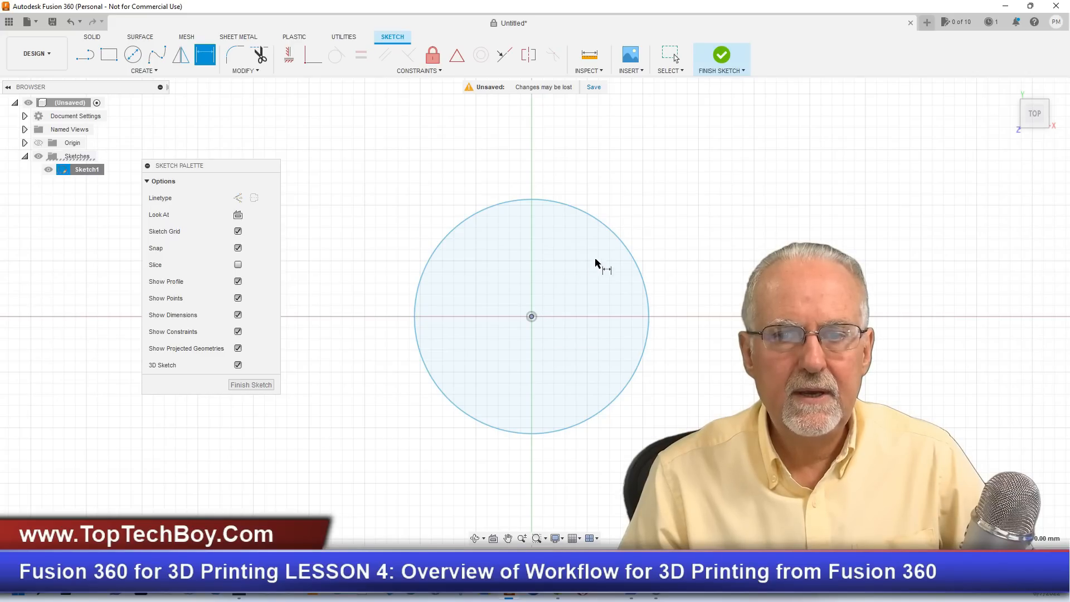
pyautogui.click(615, 235)
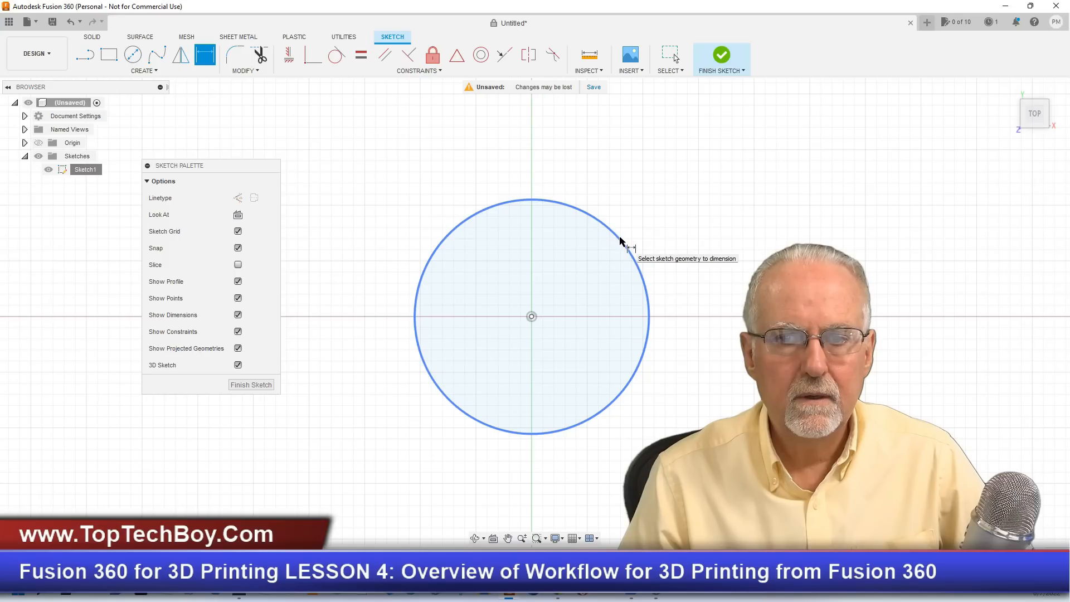
pyautogui.click(620, 241)
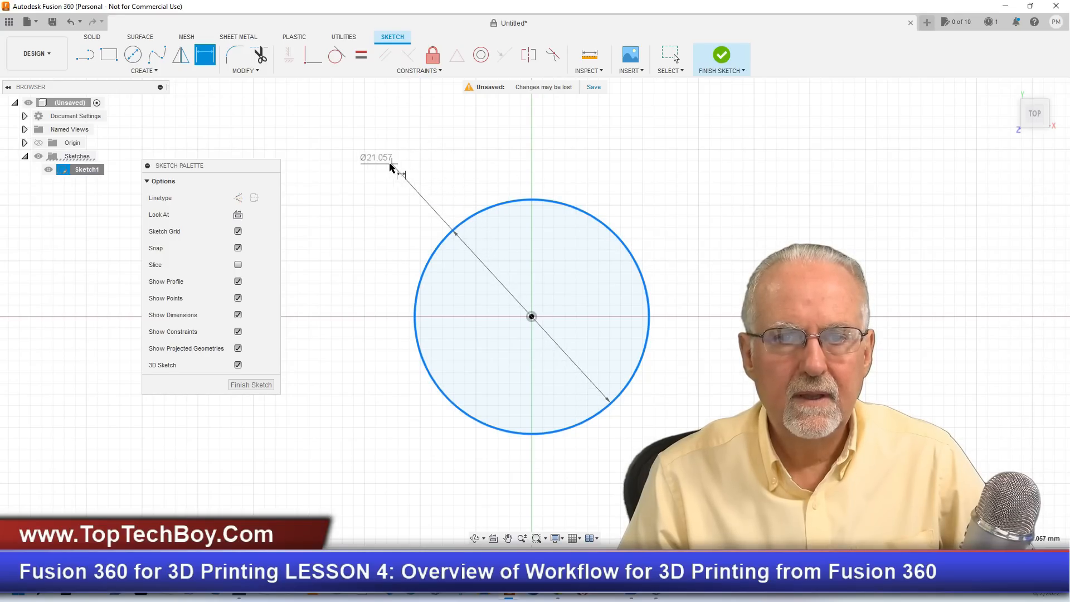
pyautogui.click(366, 190)
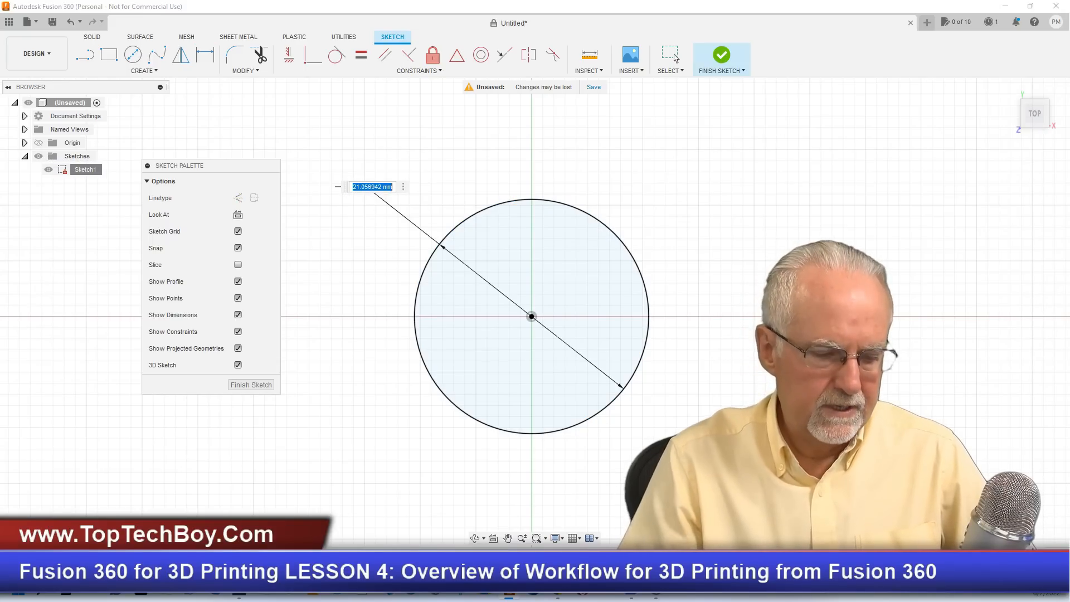
pyautogui.write('35')
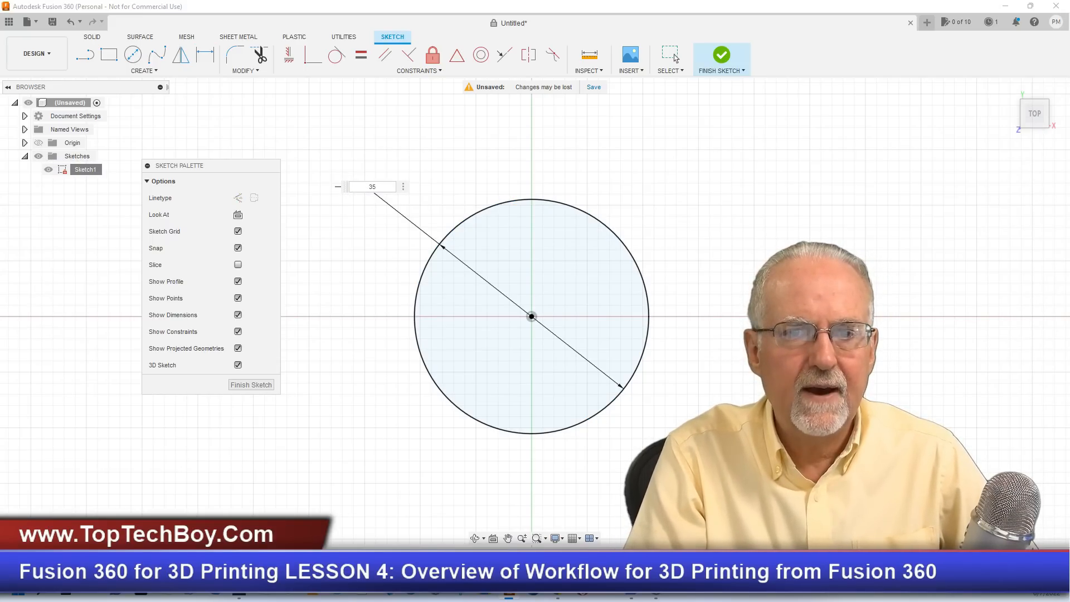
pyautogui.press('Return')
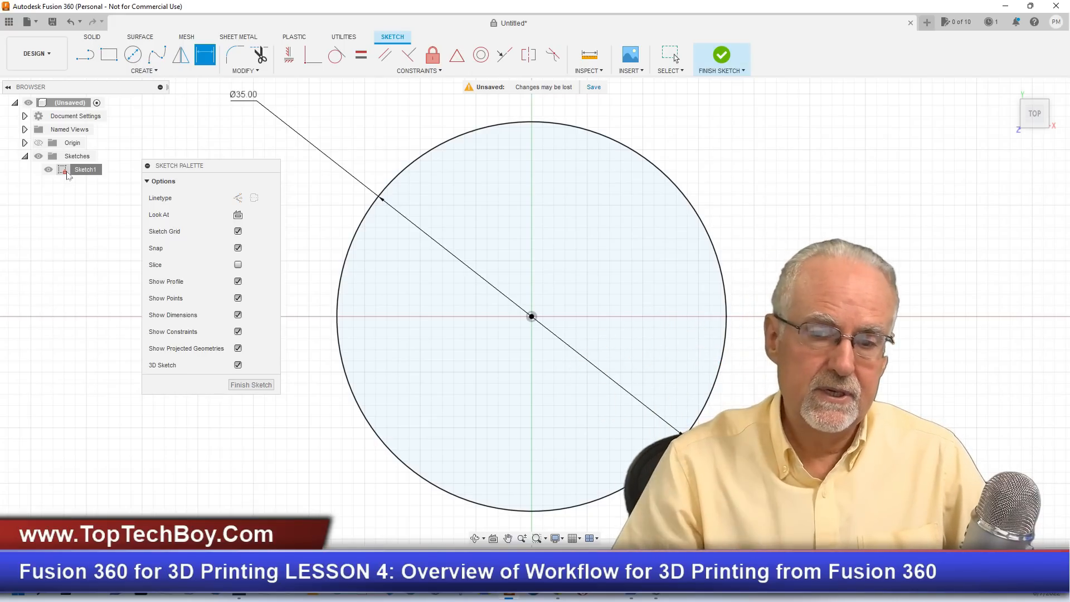
# Finish the circle sketch and return to the home view.
pyautogui.click(243, 385)
pyautogui.moveTo(1010, 93)
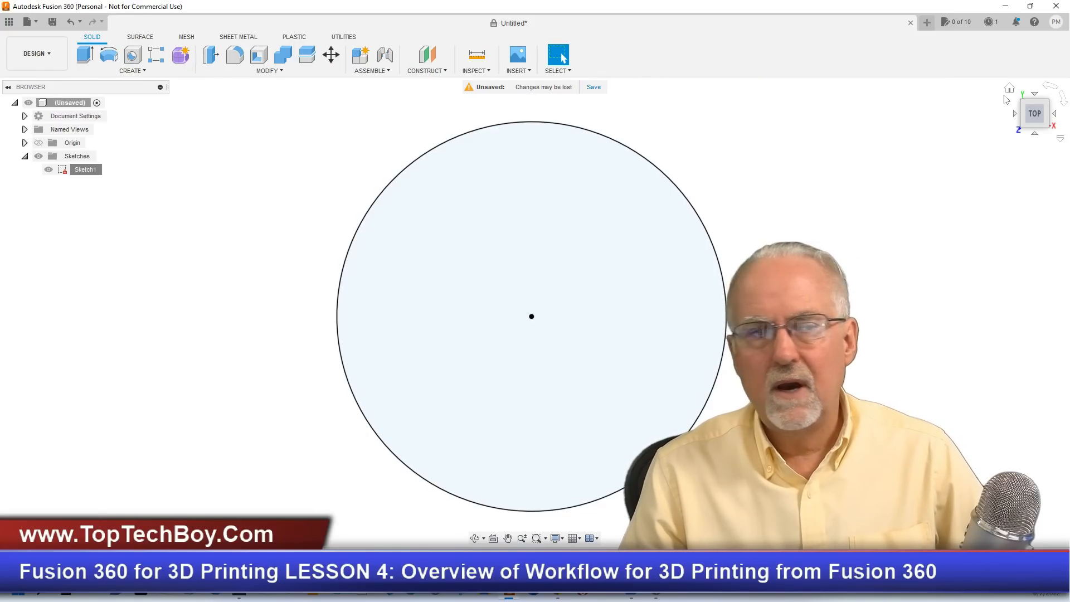
pyautogui.click(1010, 94)
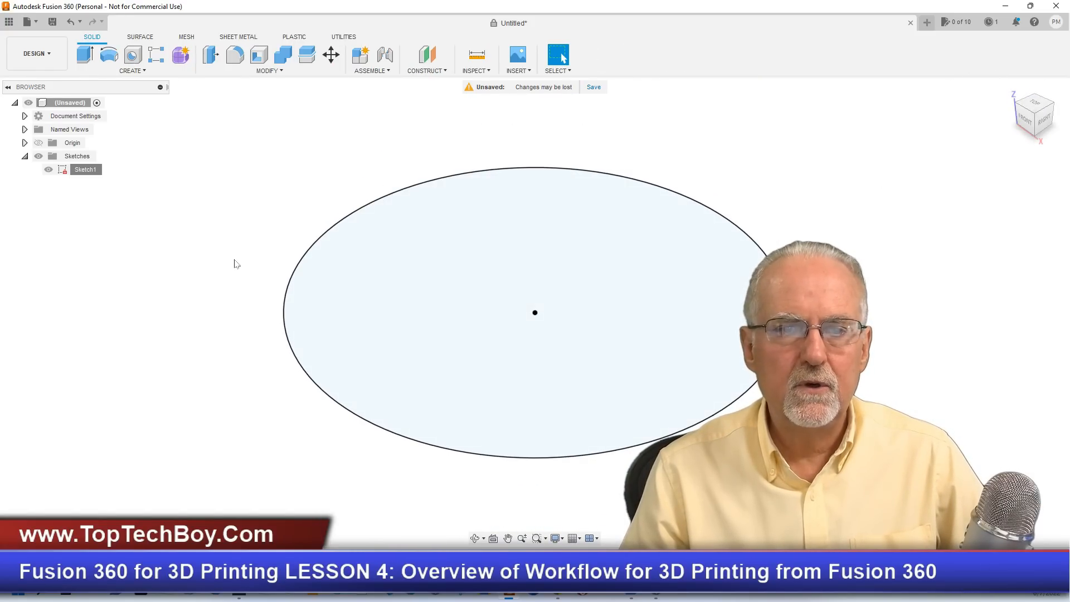
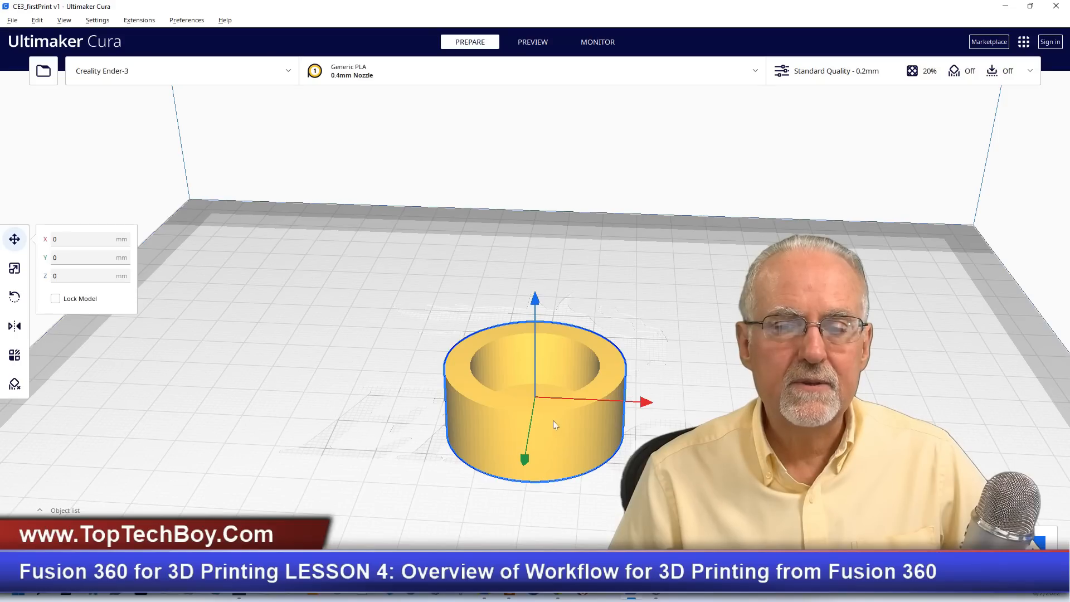
# In Ultimaker Cura, deselect the ring model and examine how it sits on the build plate from a low angle.
pyautogui.click(514, 429)
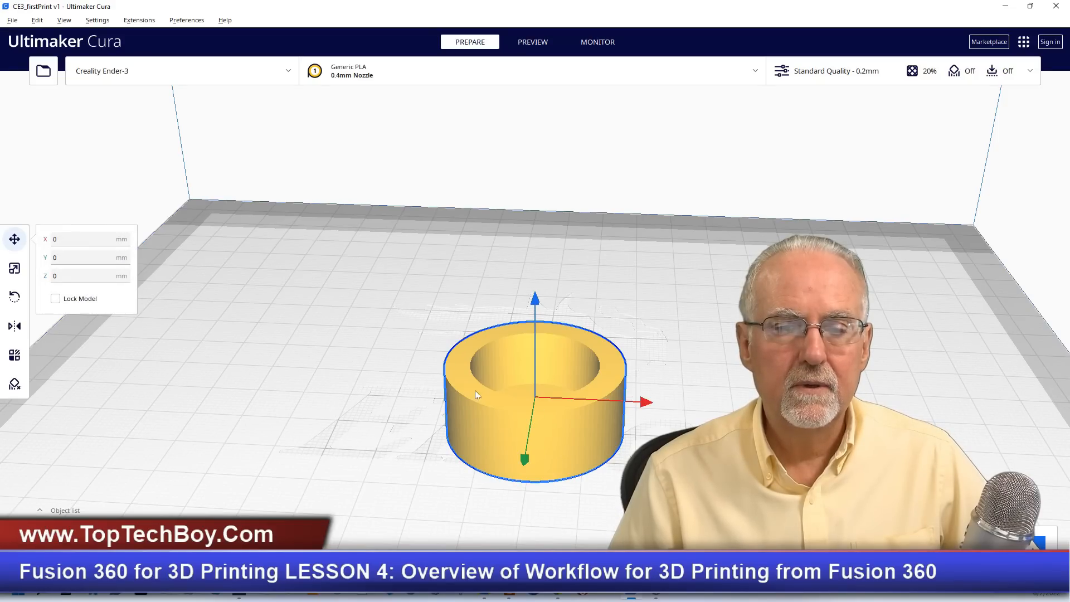
pyautogui.click(454, 221)
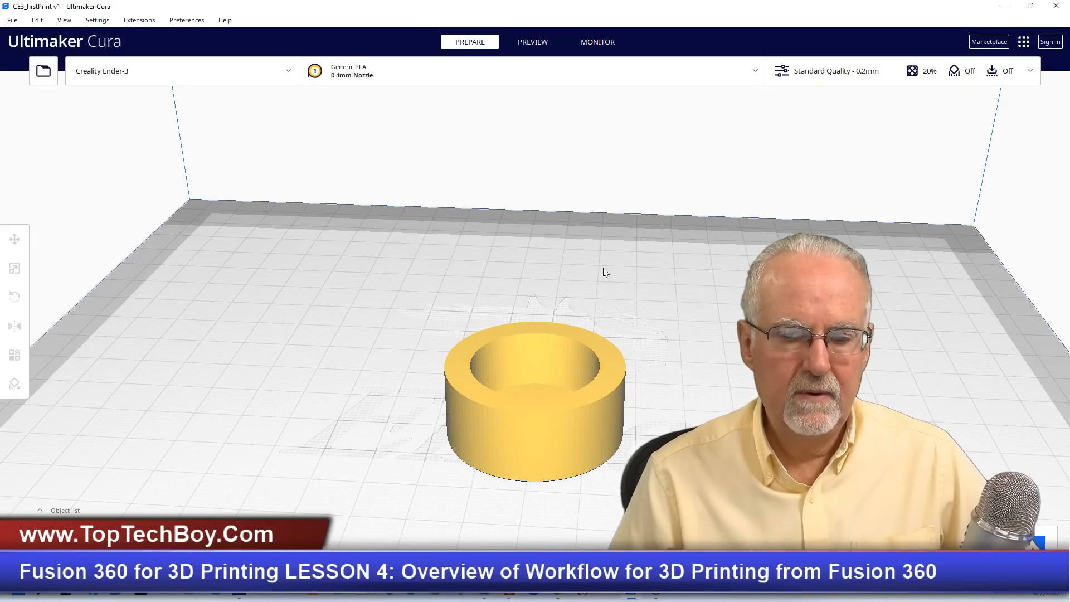
pyautogui.scroll(-3, 607, 321)
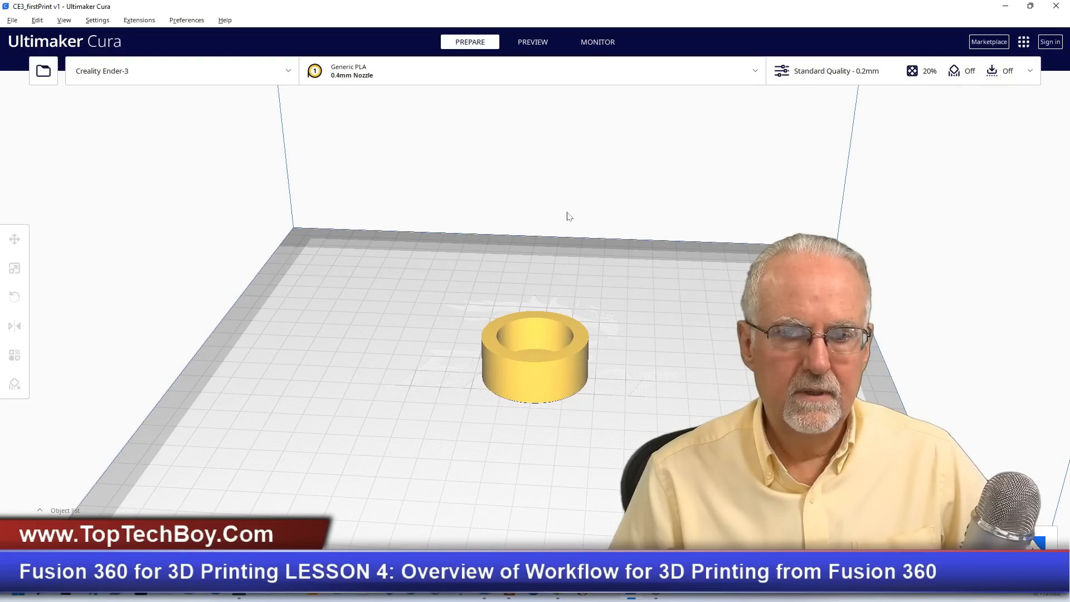
pyautogui.moveTo(569, 216)
pyautogui.mouseDown(button='right')
pyautogui.moveTo(576, 269)
pyautogui.moveTo(602, 232)
pyautogui.moveTo(564, 328)
pyautogui.moveTo(520, 273)
pyautogui.moveTo(564, 206)
pyautogui.mouseUp(button='right')
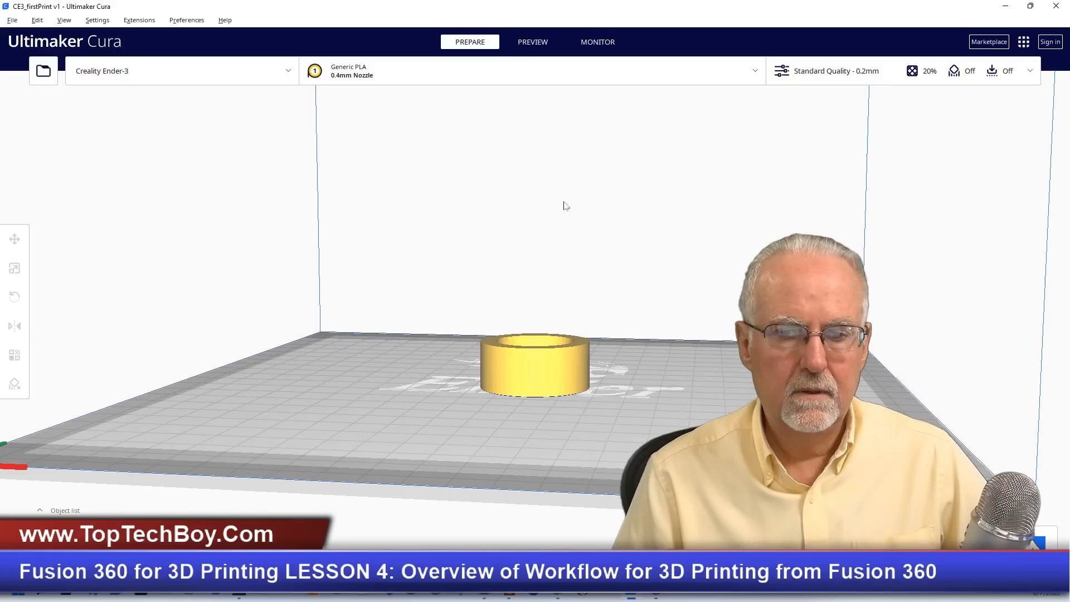
# Examine the ring model on the build plate from several angles and zoom distances.
pyautogui.rightClick(454, 324)
pyautogui.click(468, 257)
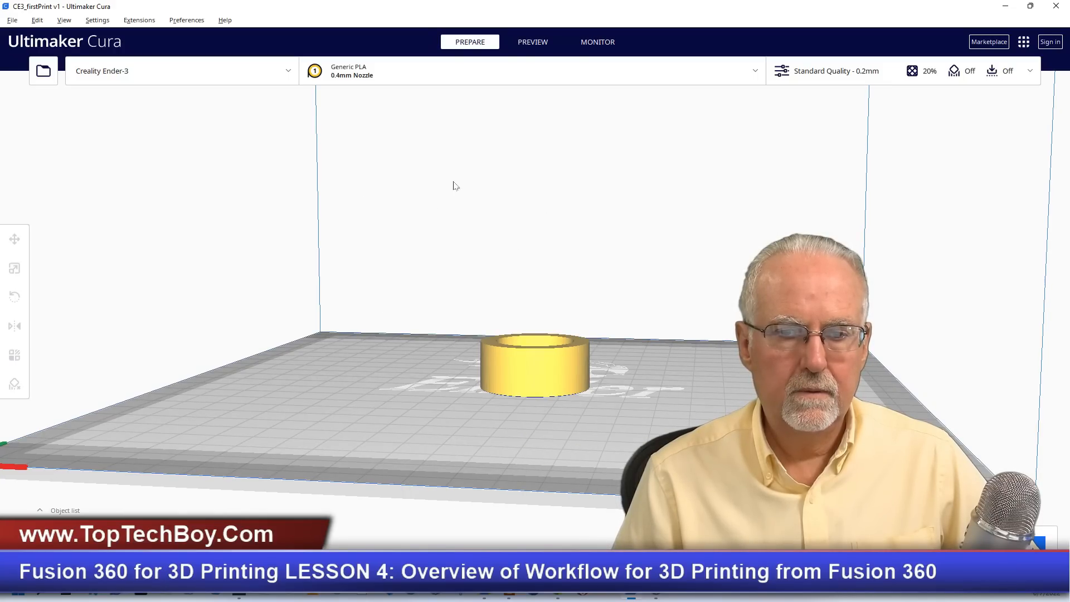
pyautogui.scroll(2, 437, 189)
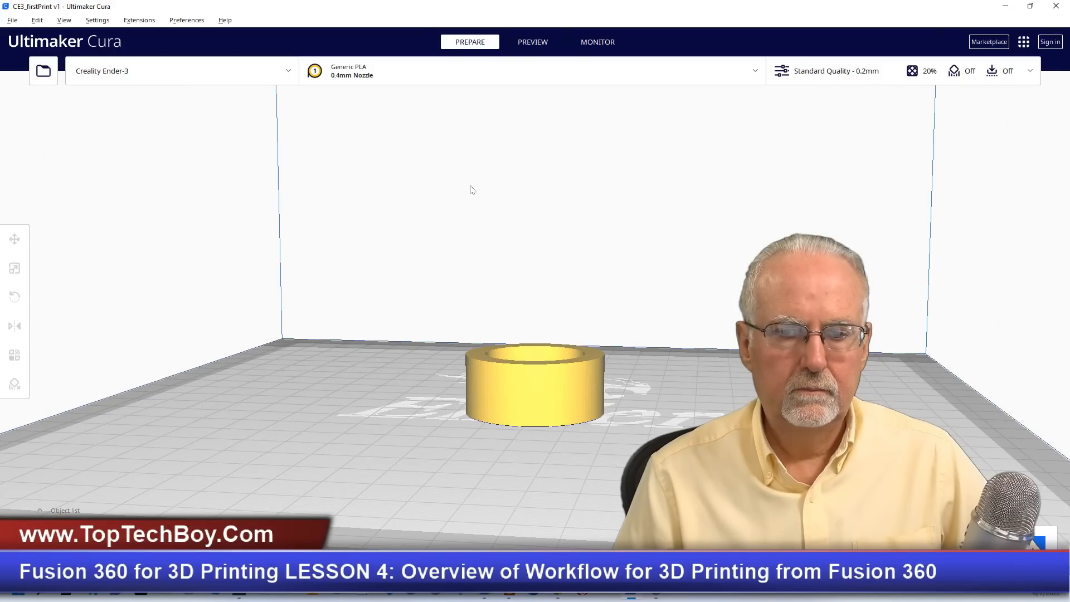
pyautogui.moveTo(491, 163); pyautogui.dragTo(511, 125, button='right')
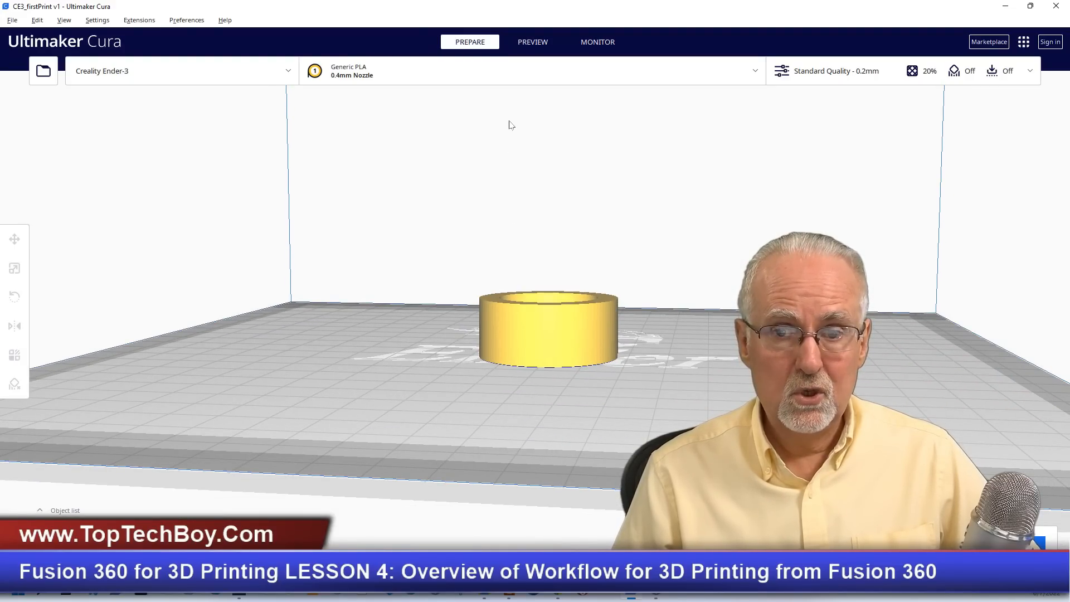
pyautogui.moveTo(511, 125); pyautogui.dragTo(547, 164, button='right')
pyautogui.scroll(1, 547, 161)
pyautogui.scroll(-2, 547, 161)
pyautogui.moveTo(547, 161); pyautogui.dragTo(604, 196, button='middle')
pyautogui.moveTo(605, 199); pyautogui.dragTo(508, 132, button='right')
pyautogui.moveTo(645, 207); pyautogui.dragTo(524, 286, button='right')
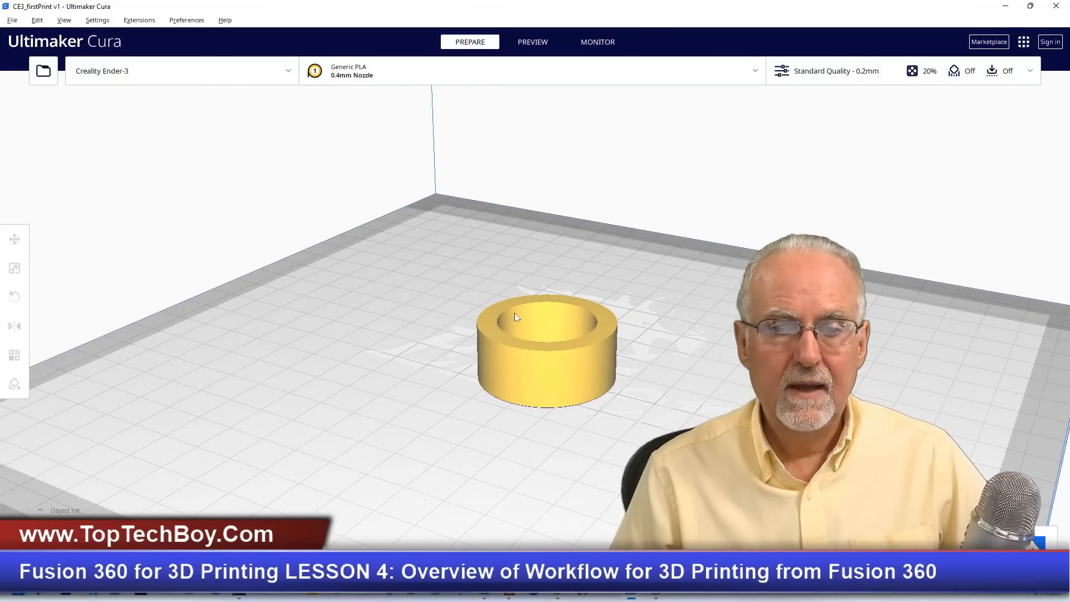
pyautogui.scroll(5, 513, 311)
pyautogui.scroll(-8, 513, 311)
pyautogui.scroll(3, 513, 321)
pyautogui.scroll(-5, 513, 324)
pyautogui.scroll(-2, 514, 333)
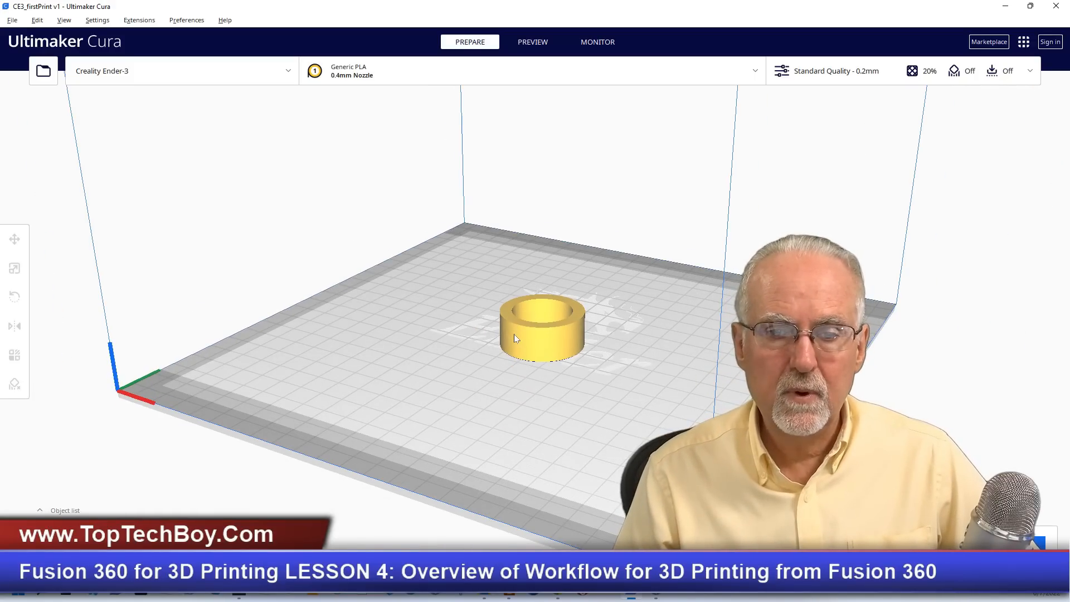
# Move the ring on the build plate to about X -5.6 mm, Y -5.1 mm and choose the Creality Ender-3 printer.
pyautogui.click(545, 336)
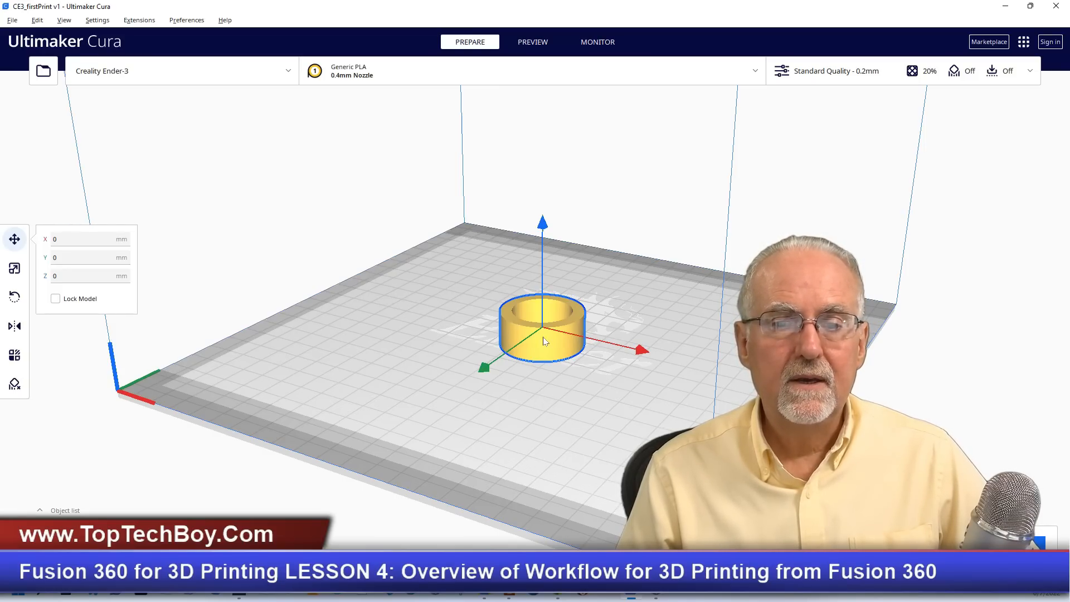
pyautogui.moveTo(550, 350)
pyautogui.mouseDown()
pyautogui.moveTo(384, 335)
pyautogui.moveTo(460, 343)
pyautogui.moveTo(535, 403)
pyautogui.moveTo(460, 305)
pyautogui.moveTo(568, 348)
pyautogui.moveTo(546, 342)
pyautogui.mouseUp()
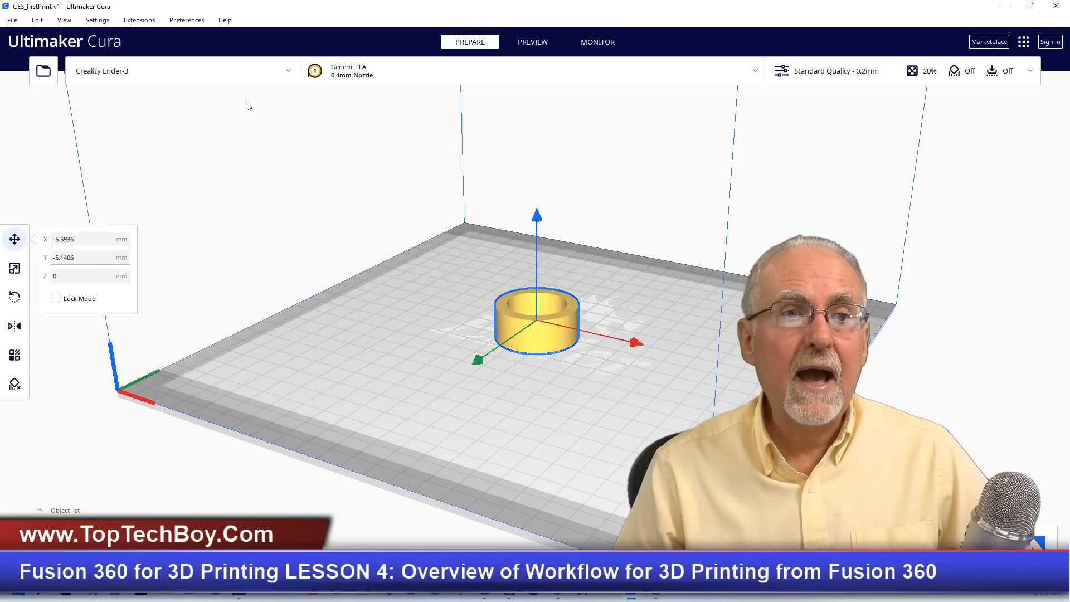
pyautogui.click(266, 78)
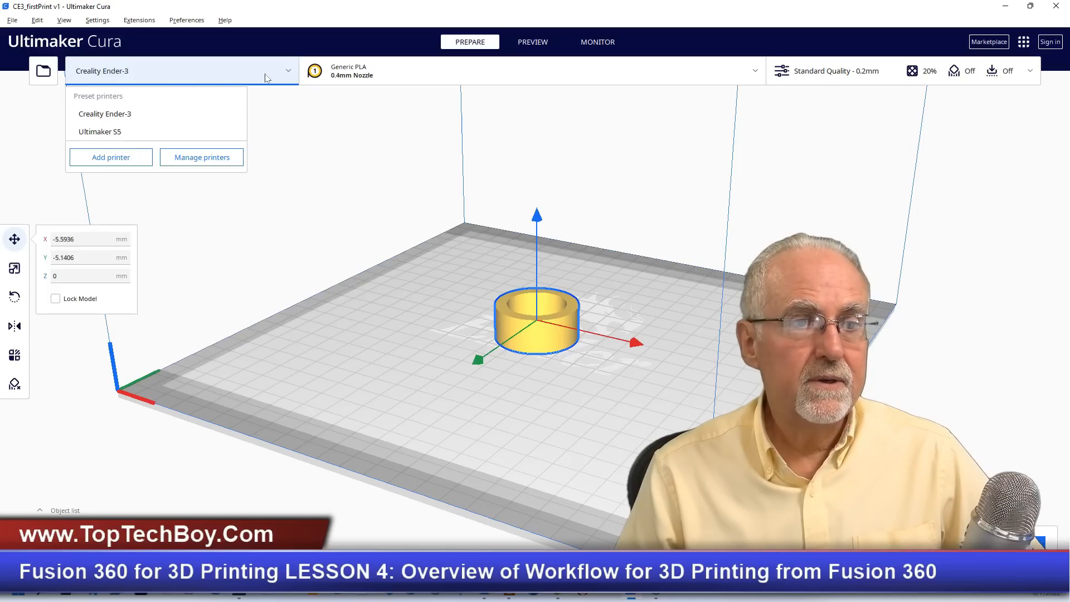
pyautogui.click(135, 113)
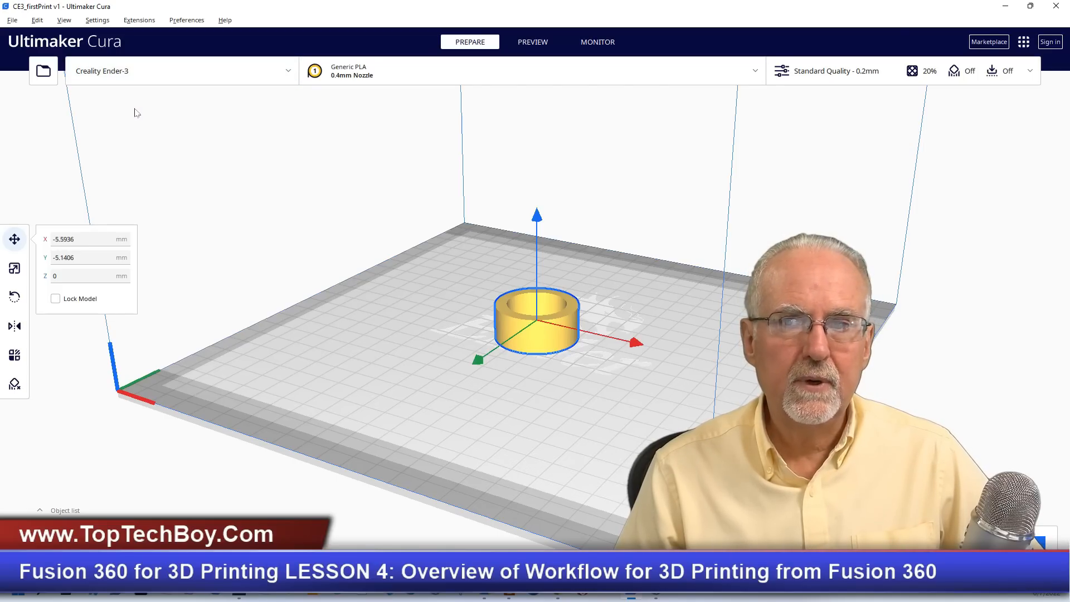
# Set the print profile to Super Quality - 0.12 mm and review the infill, material, cooling and adhesion settings.
pyautogui.click(792, 75)
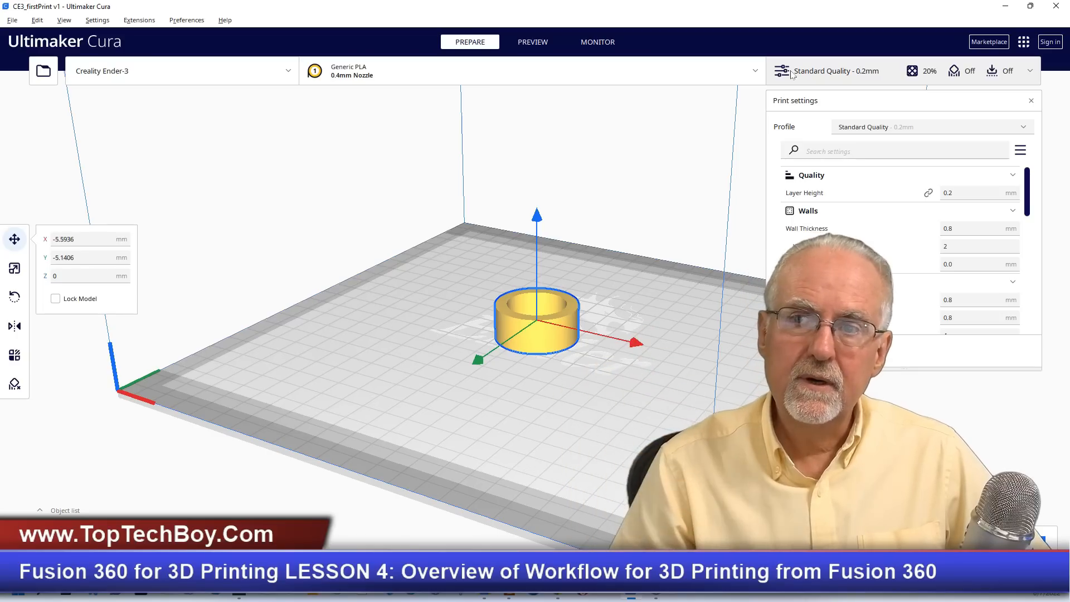
pyautogui.click(873, 128)
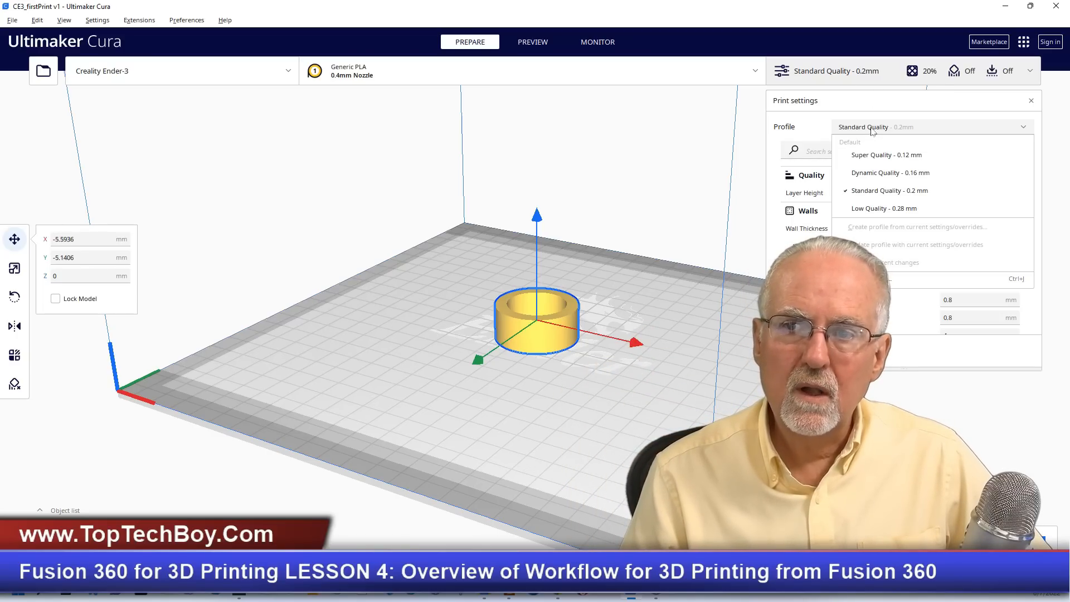
pyautogui.click(917, 156)
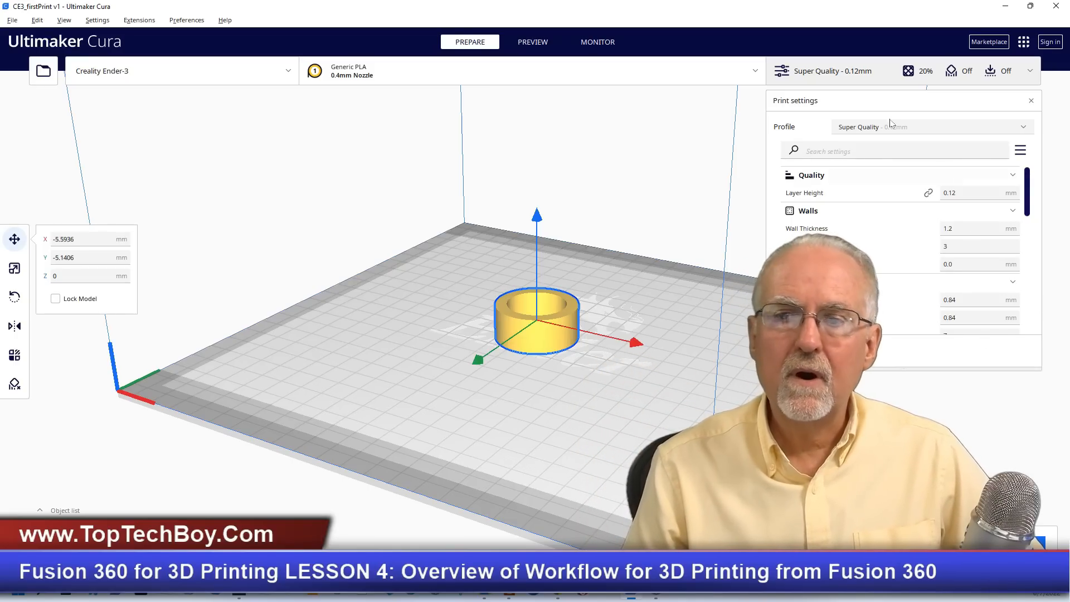
pyautogui.scroll(-3, 839, 224)
pyautogui.scroll(-6, 840, 221)
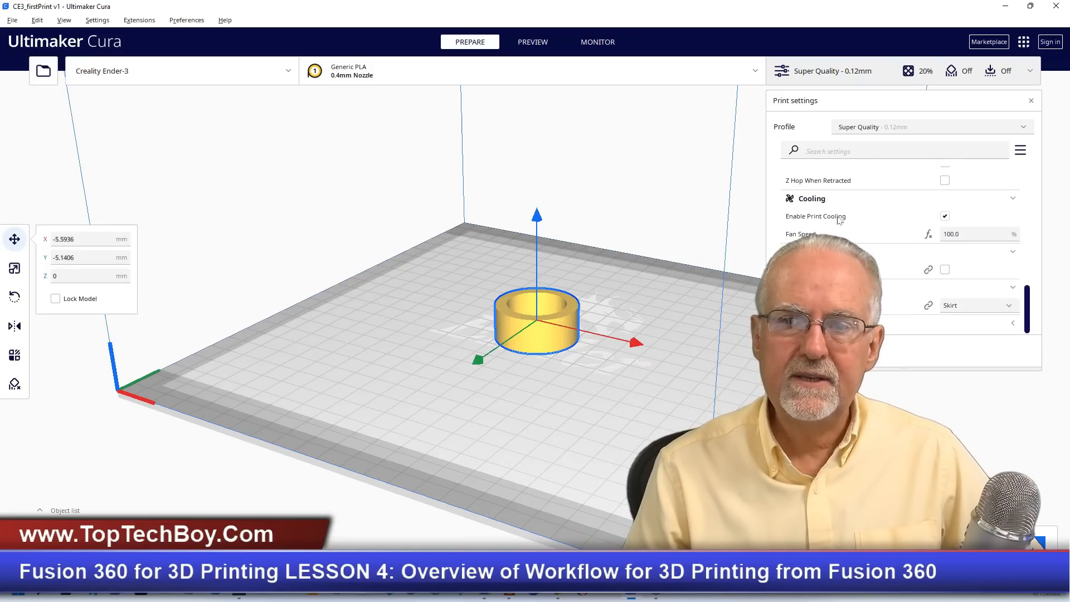
pyautogui.scroll(2, 862, 268)
pyautogui.scroll(5, 861, 268)
pyautogui.scroll(-3, 861, 268)
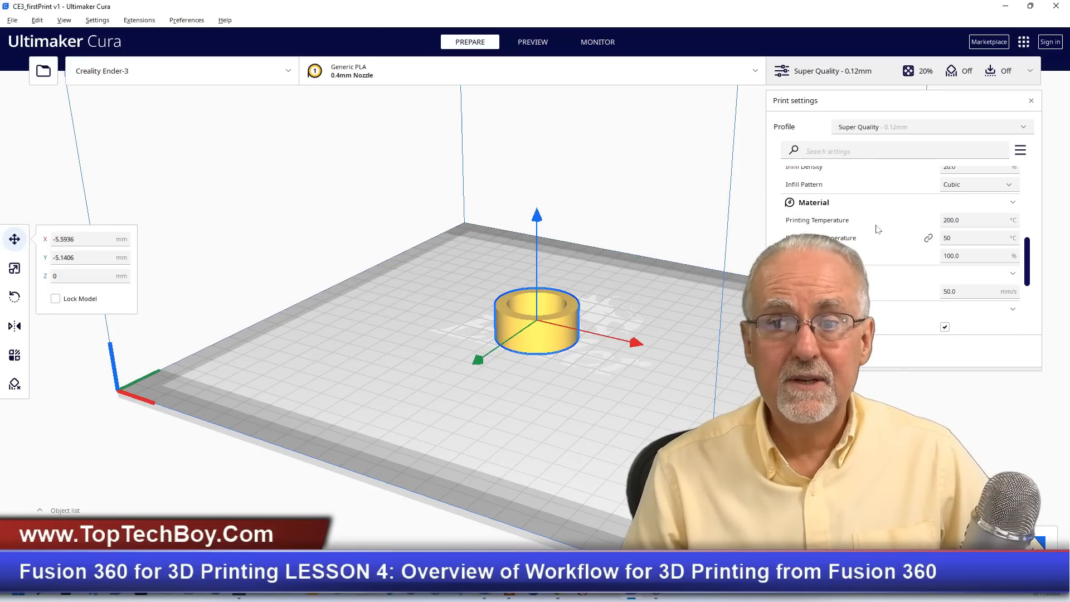
pyautogui.moveTo(878, 229)
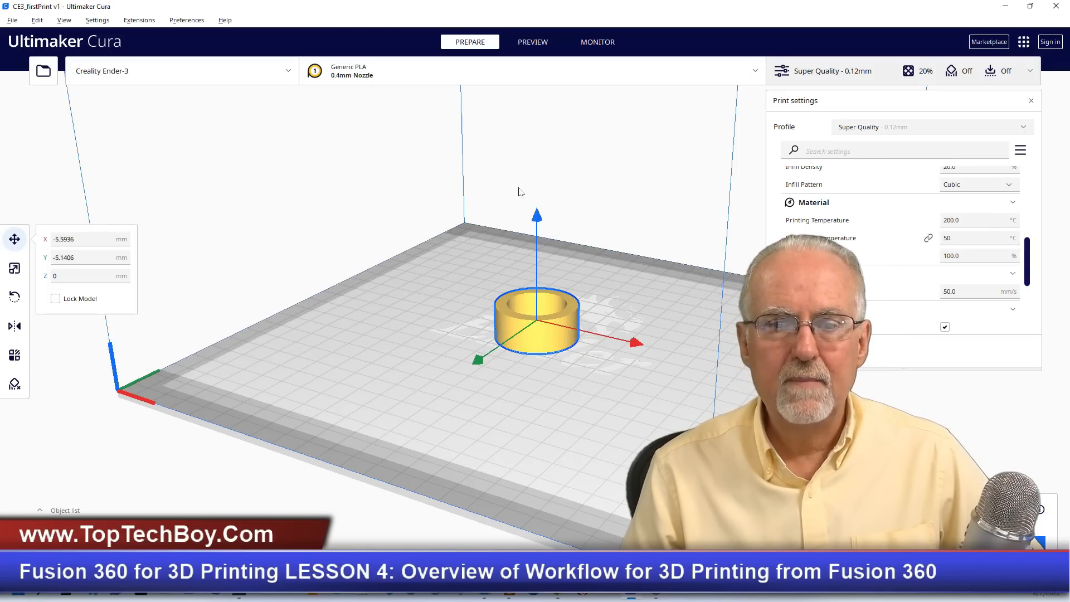
# Preview the sliced ring with the print settings closed and lower the top displayed layer to 60 to examine its interior.
pyautogui.click(524, 40)
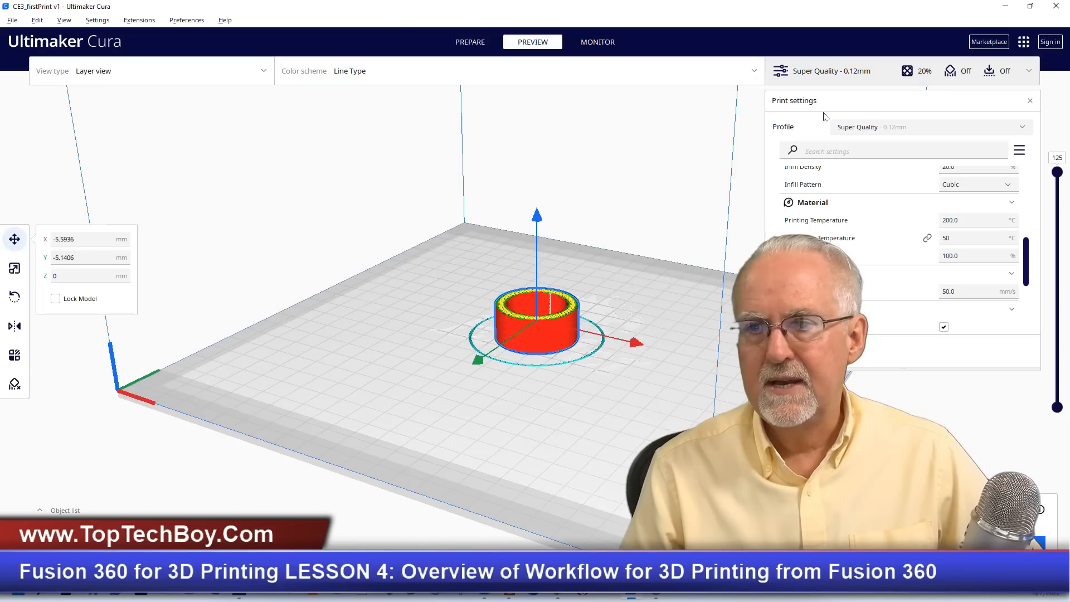
pyautogui.click(1032, 72)
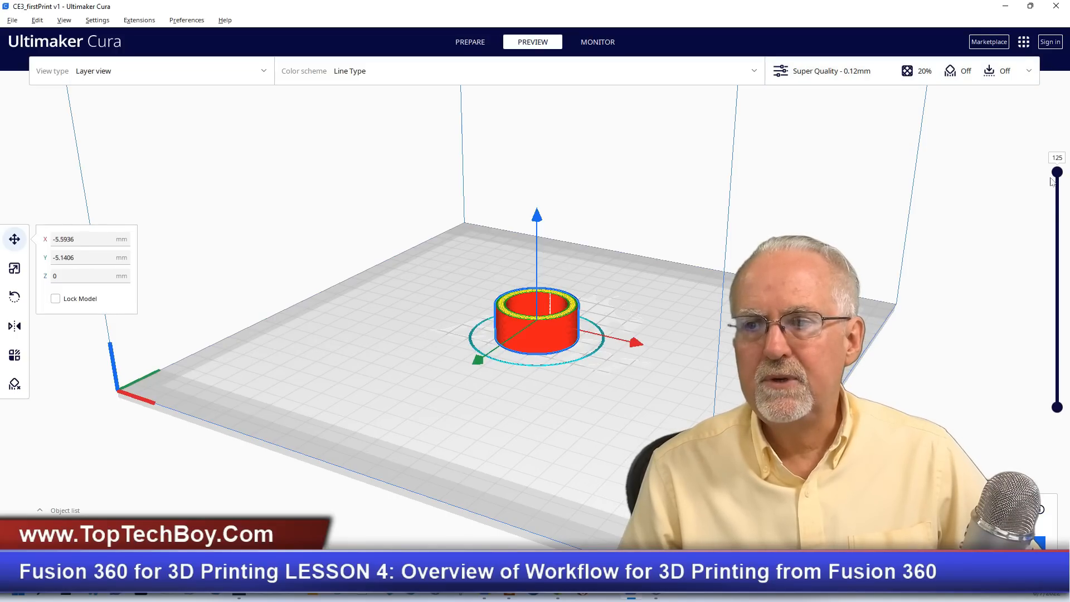
pyautogui.moveTo(1055, 179); pyautogui.dragTo(970, 296)
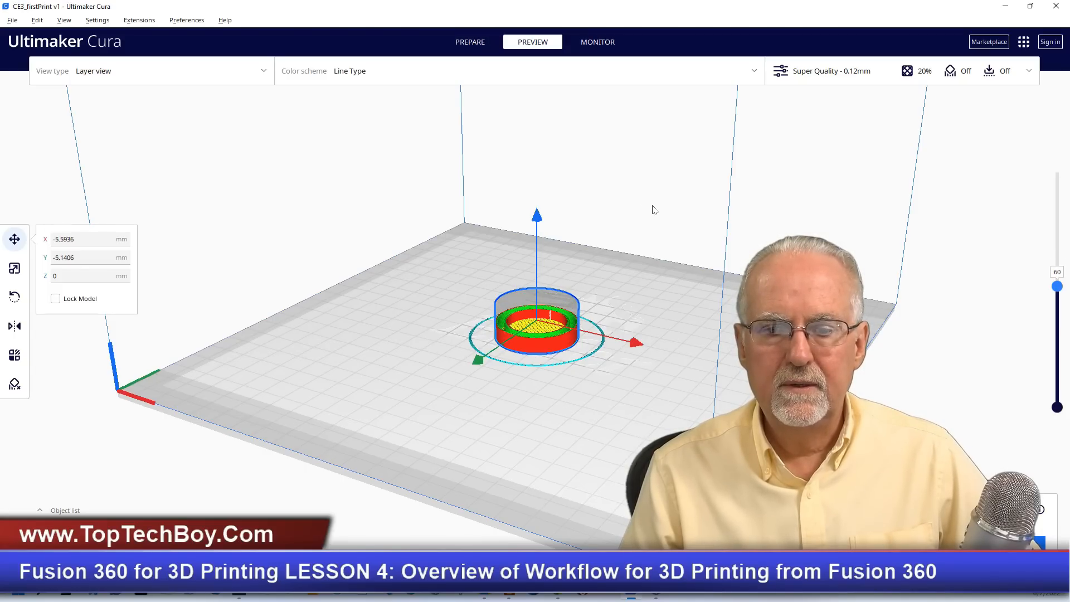
pyautogui.moveTo(620, 197)
pyautogui.mouseDown(button='middle')
pyautogui.moveTo(615, 244)
pyautogui.moveTo(614, 190)
pyautogui.mouseUp(button='middle')
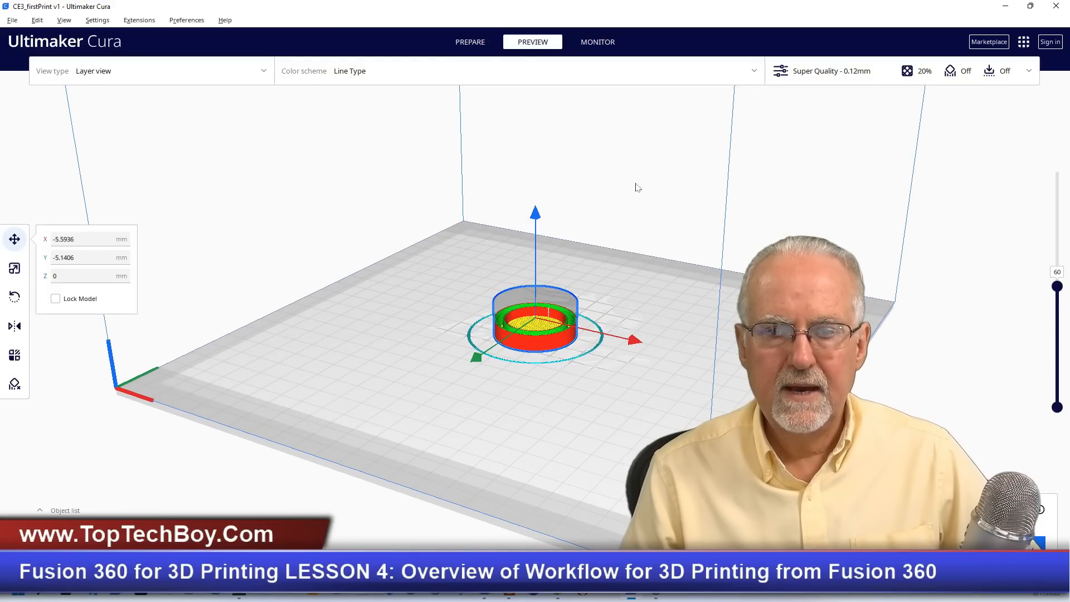
pyautogui.moveTo(637, 187); pyautogui.dragTo(119, 190, button='right')
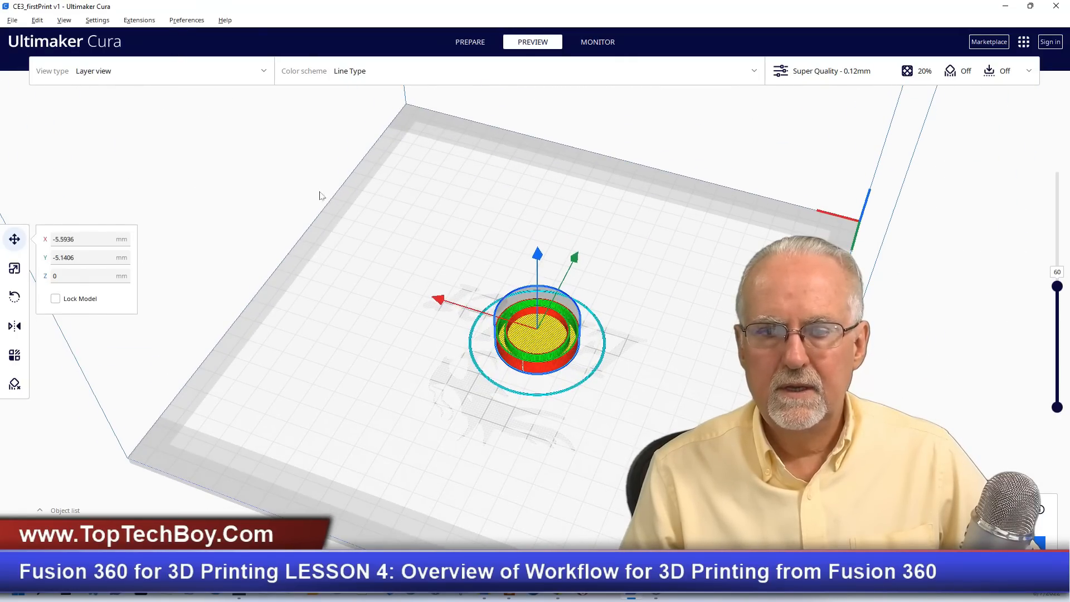
# Raise the displayed layers back to 125 and examine the complete sliced ring up close.
pyautogui.moveTo(1058, 287); pyautogui.dragTo(976, 95)
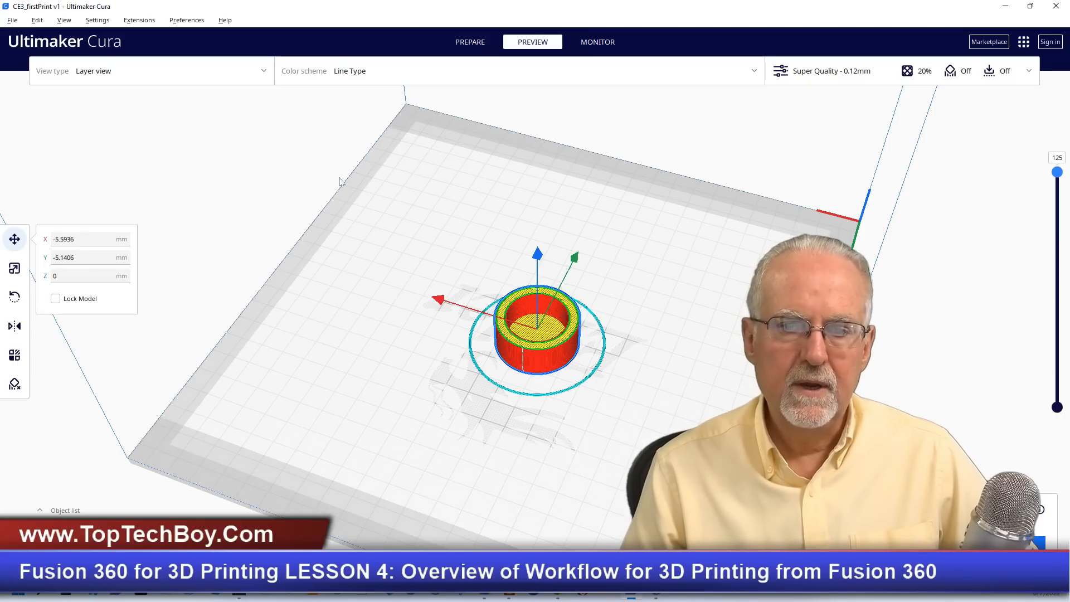
pyautogui.scroll(-3, 429, 233)
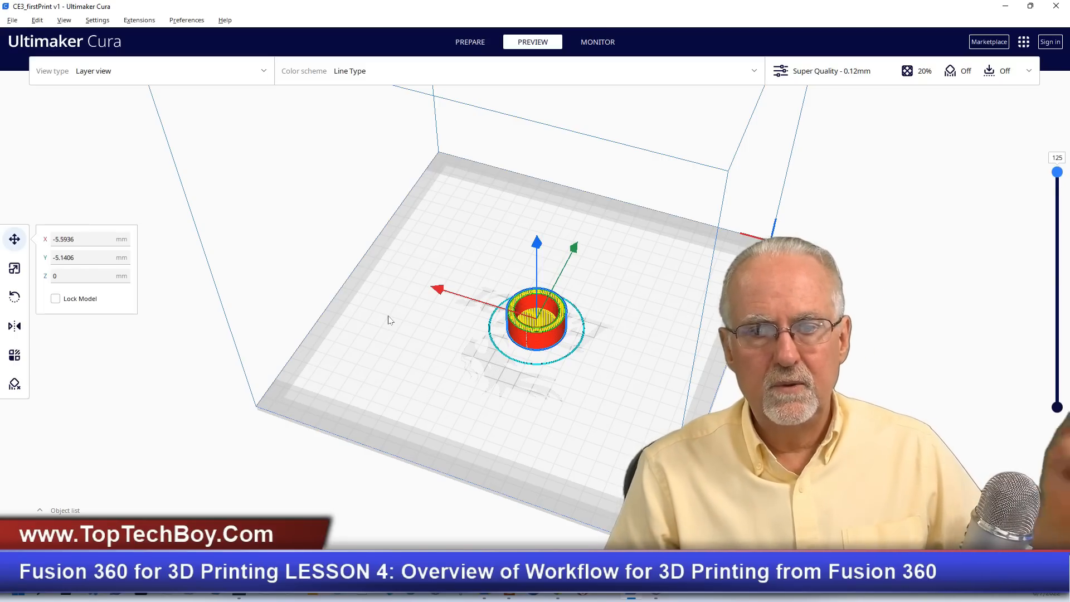
pyautogui.scroll(5, 561, 336)
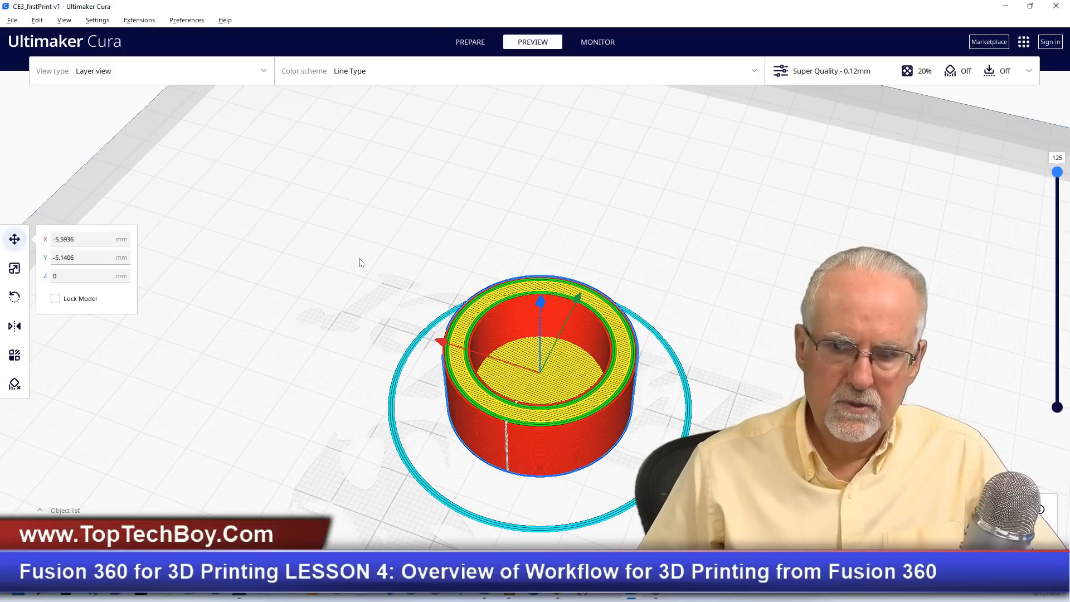
# Restore the window to a smaller size, save the sliced ring to the removable drive and eject the drive.
pyautogui.click(1030, 6)
pyautogui.moveTo(541, 17)
pyautogui.mouseDown()
pyautogui.moveTo(531, 8)
pyautogui.moveTo(548, 9)
pyautogui.moveTo(535, 13)
pyautogui.mouseUp()
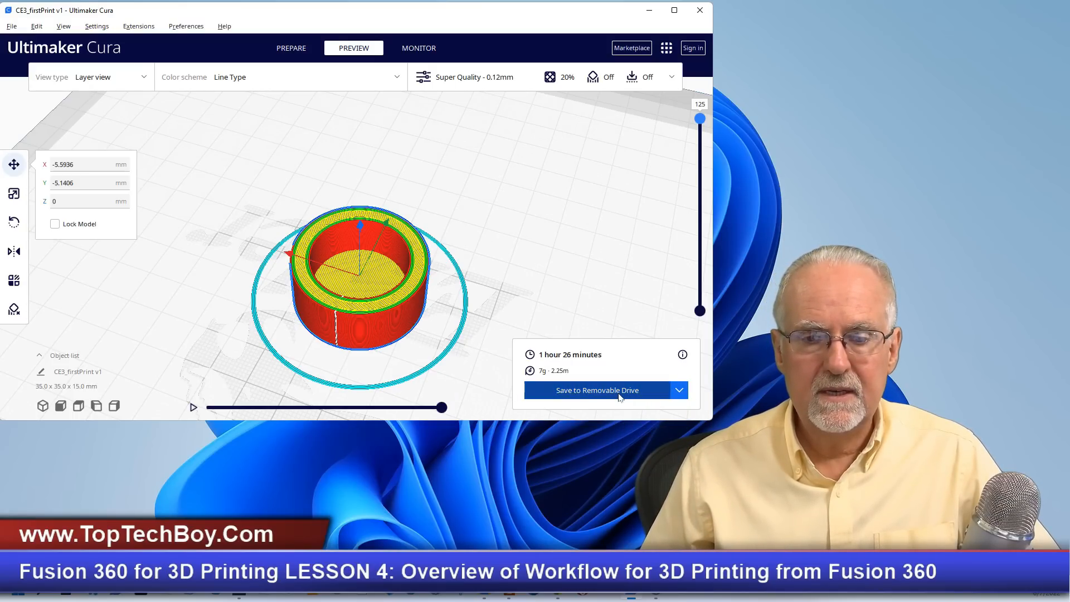
pyautogui.click(680, 390)
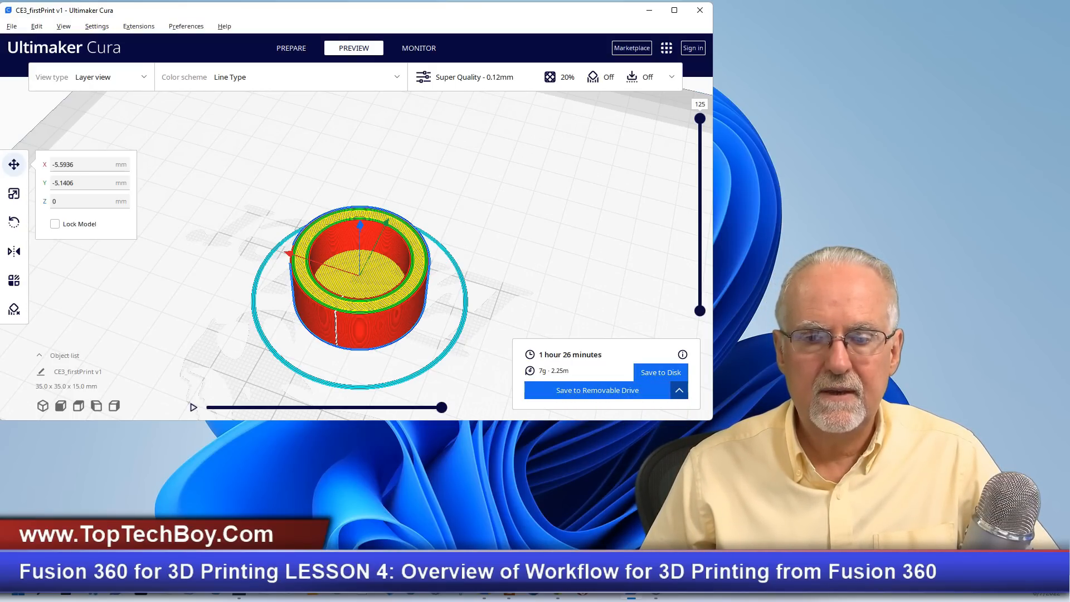
pyautogui.click(606, 392)
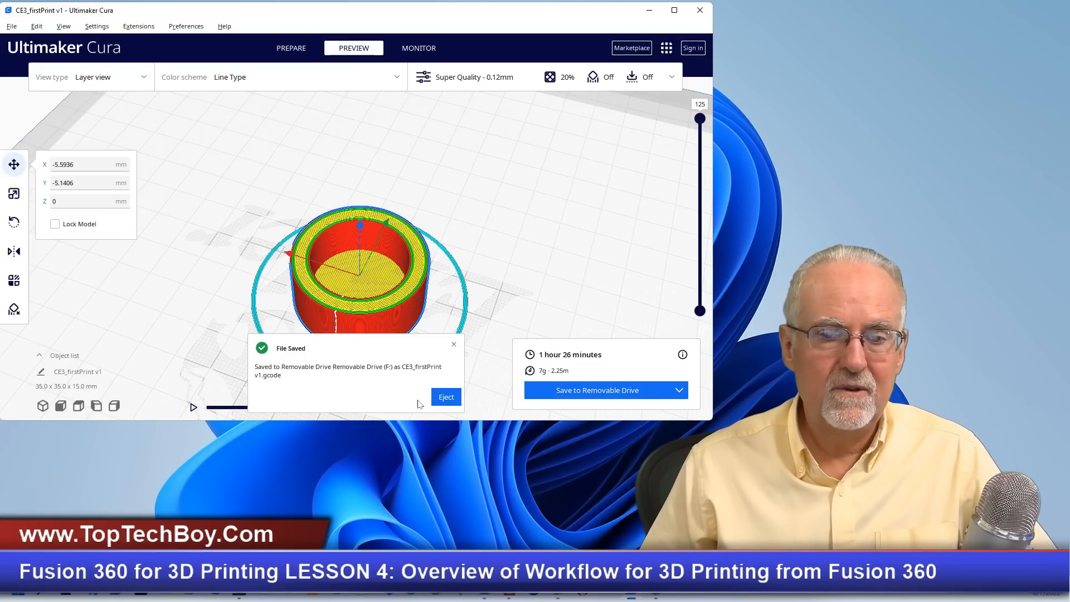
pyautogui.click(447, 398)
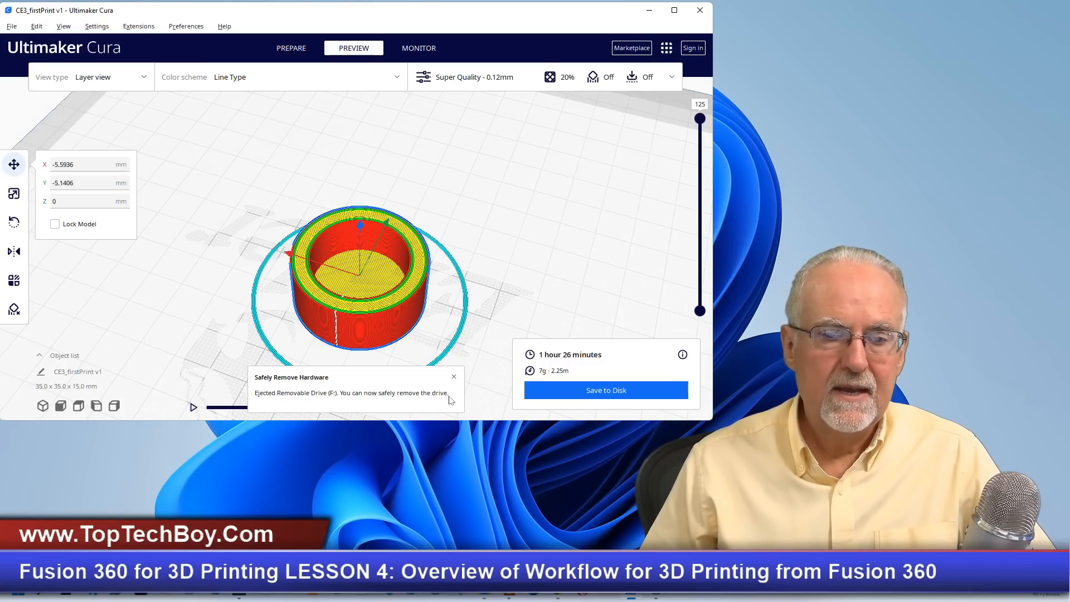